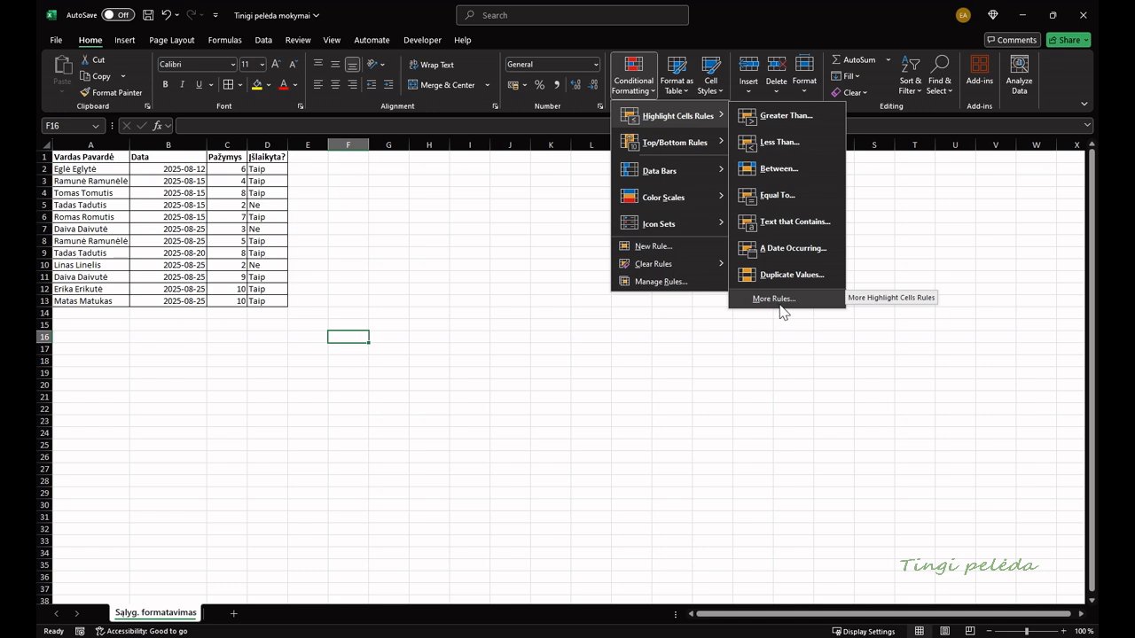
Highlight grades greater than 3 in C2:C13 with Green Fill with Dark Green Text using conditional formatting.
{"action": "left_click", "coordinate": [365, 257]}
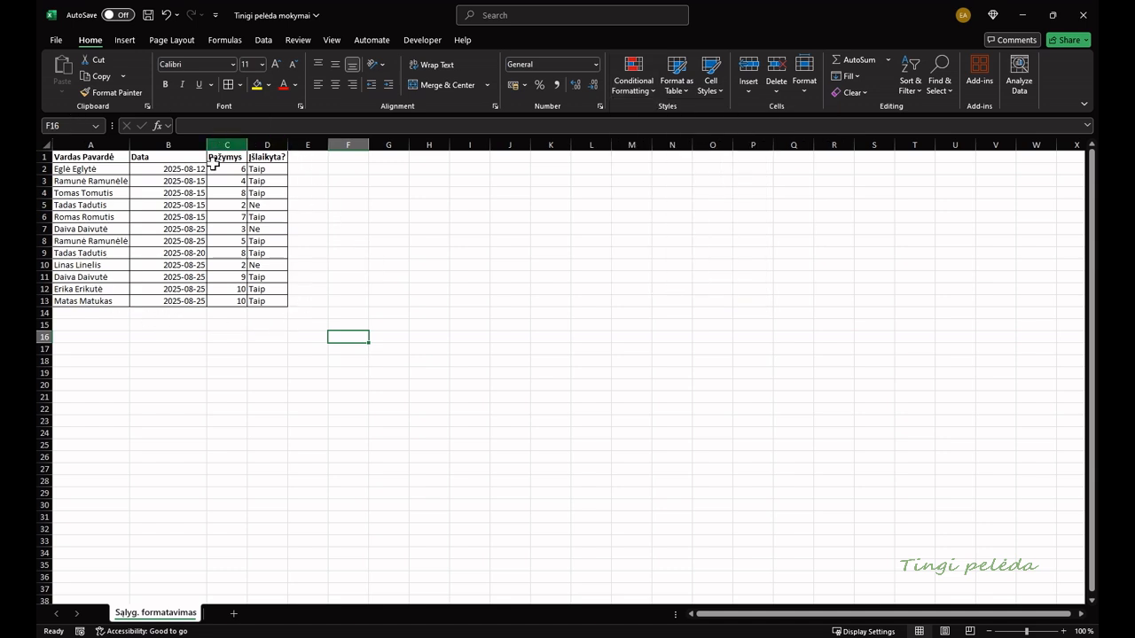
{"action": "left_click_drag", "start_coordinate": [234, 174], "coordinate": [235, 292]}
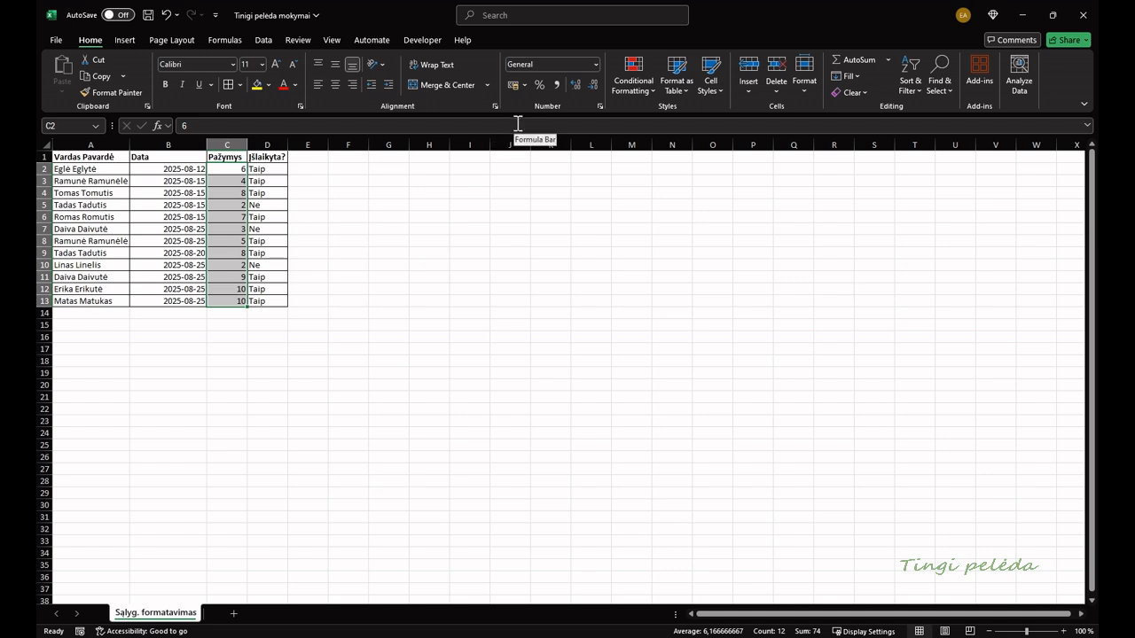
{"action": "left_click", "coordinate": [632, 80]}
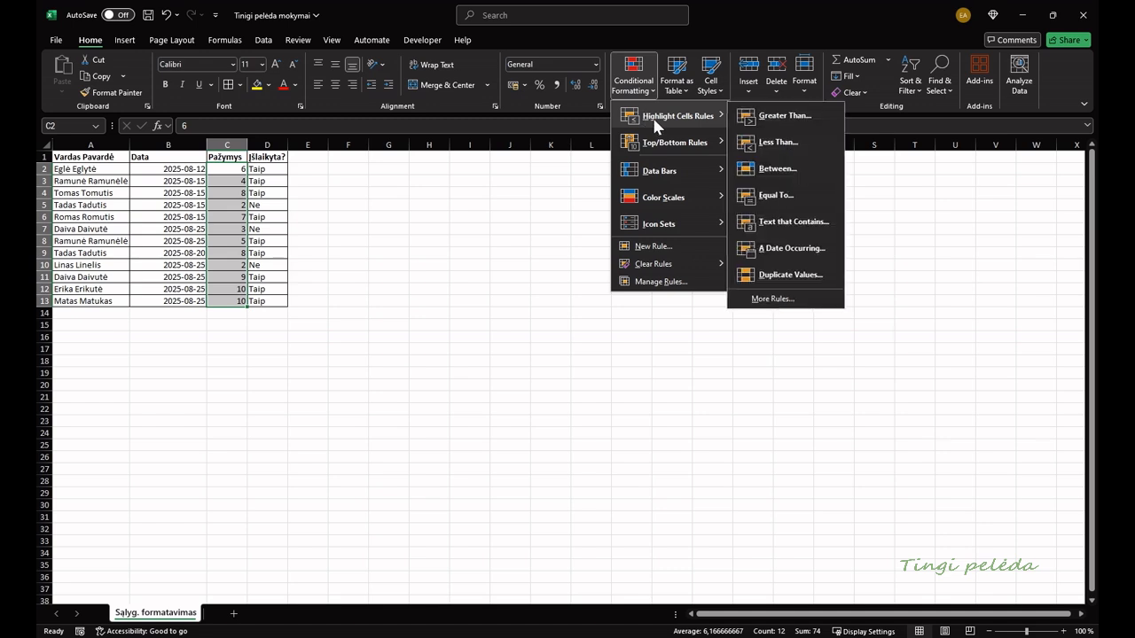
{"action": "left_click", "coordinate": [777, 119]}
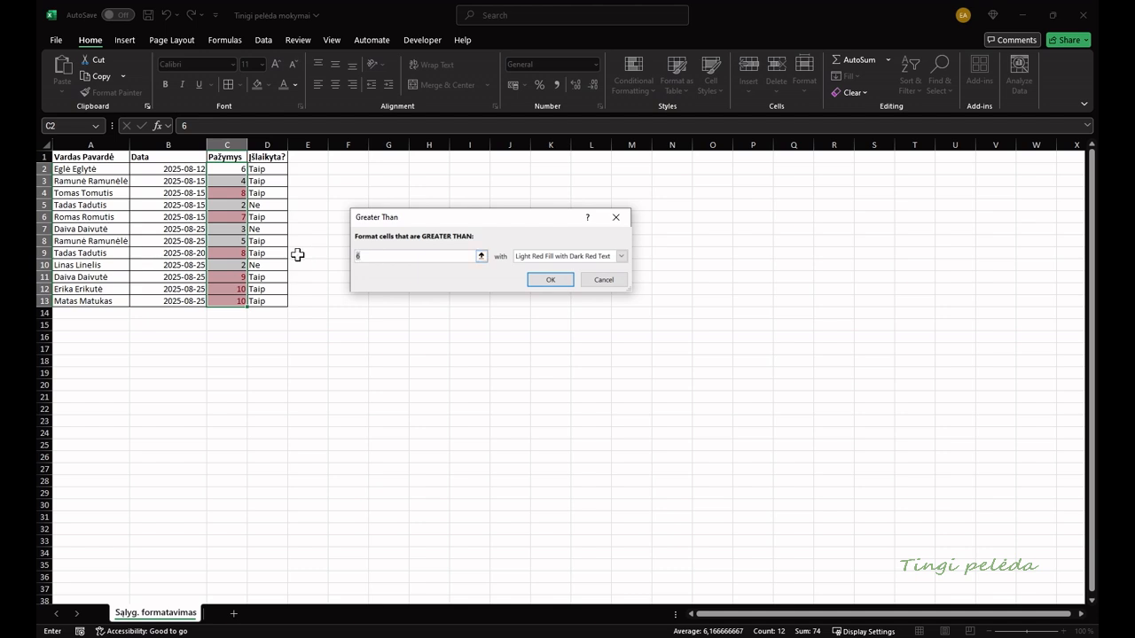
{"action": "type", "text": "="}
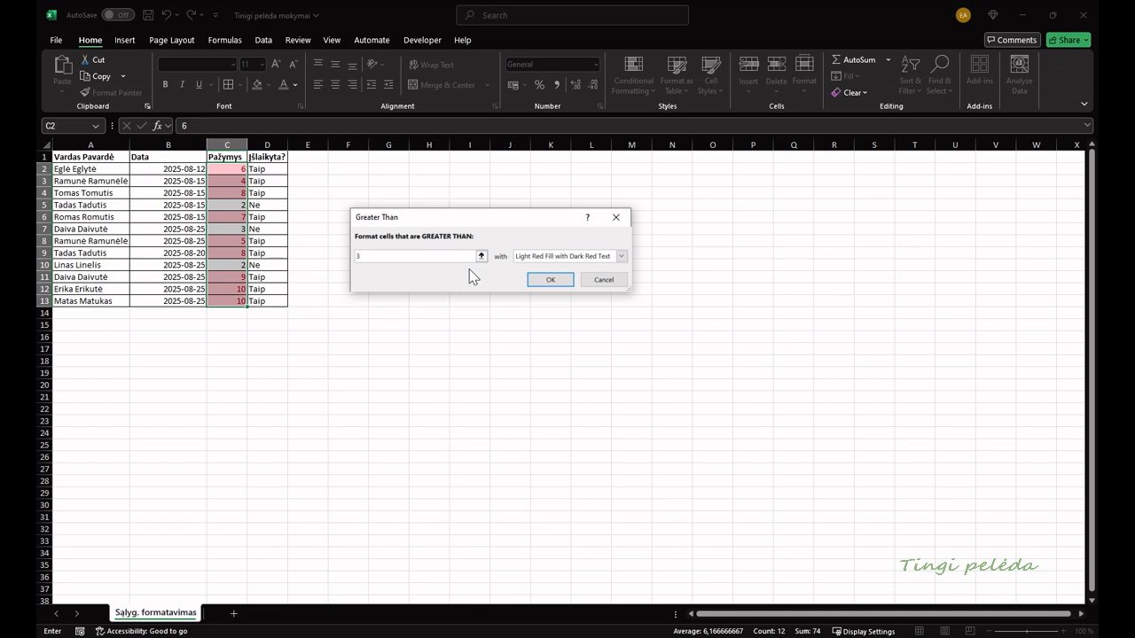
{"action": "left_click", "coordinate": [564, 258]}
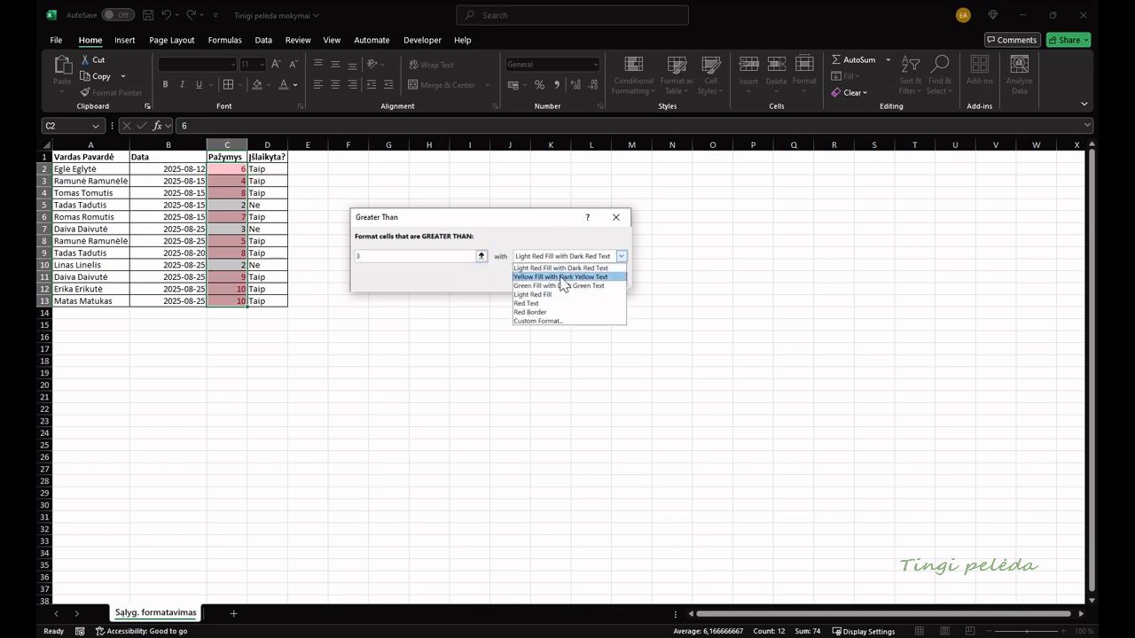
{"action": "left_click", "coordinate": [560, 285]}
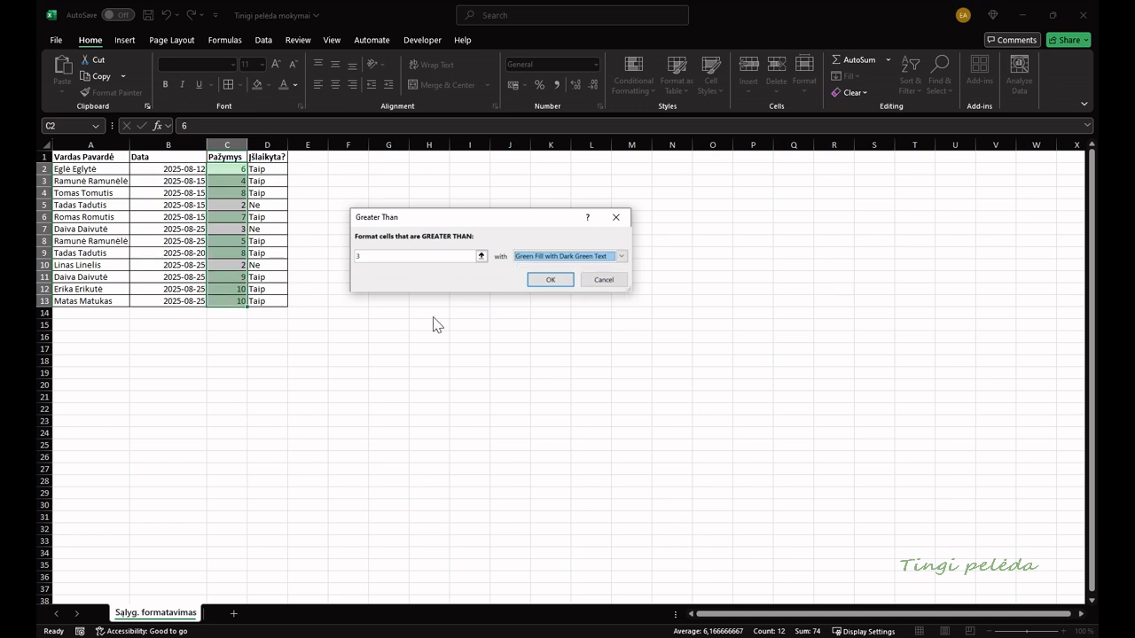
{"action": "left_click", "coordinate": [574, 261]}
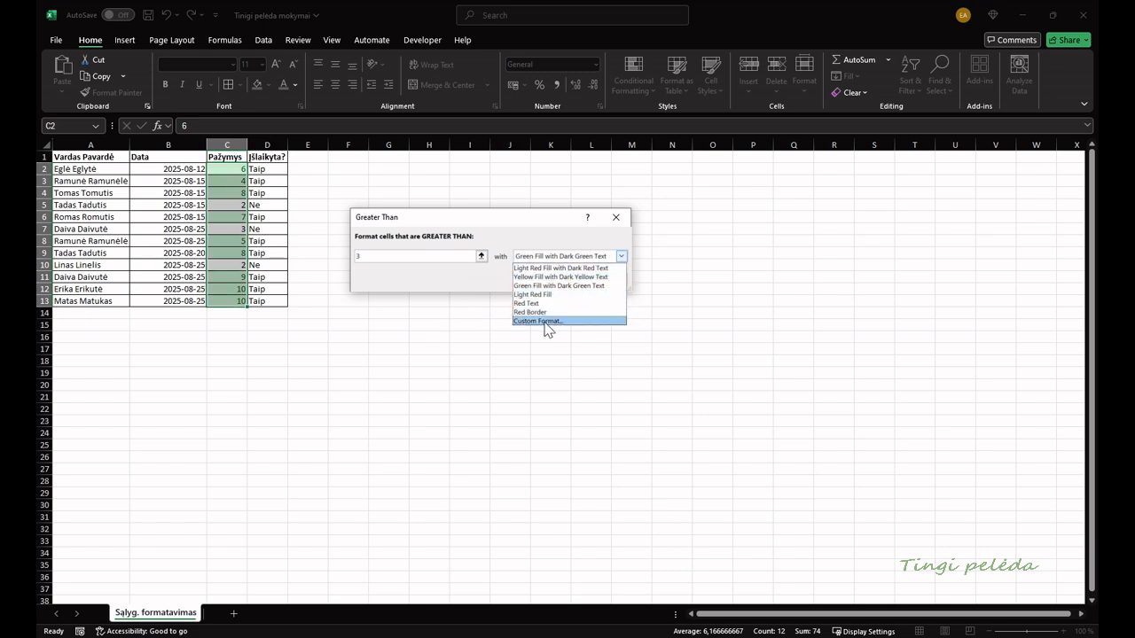
{"action": "left_click", "coordinate": [470, 284]}
{"action": "left_click", "coordinate": [549, 280]}
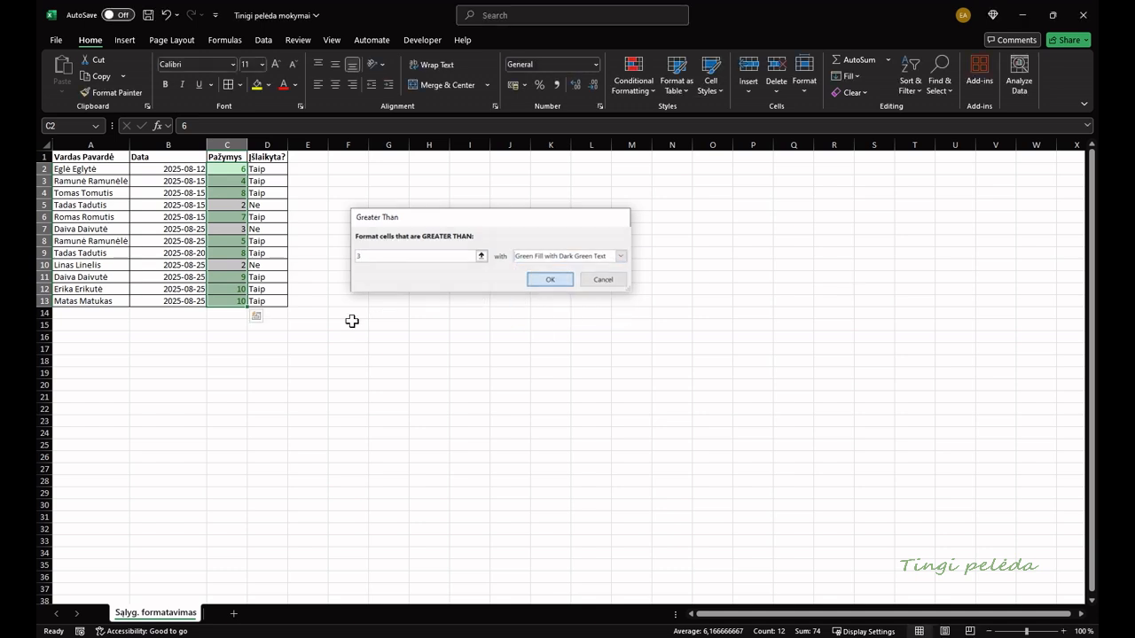
Add a Less Than rule for 4 to the grades in C2:C13 with Light Red Fill with Dark Red Text.
{"action": "left_click", "coordinate": [620, 84]}
{"action": "mouse_move", "coordinate": [674, 116]}
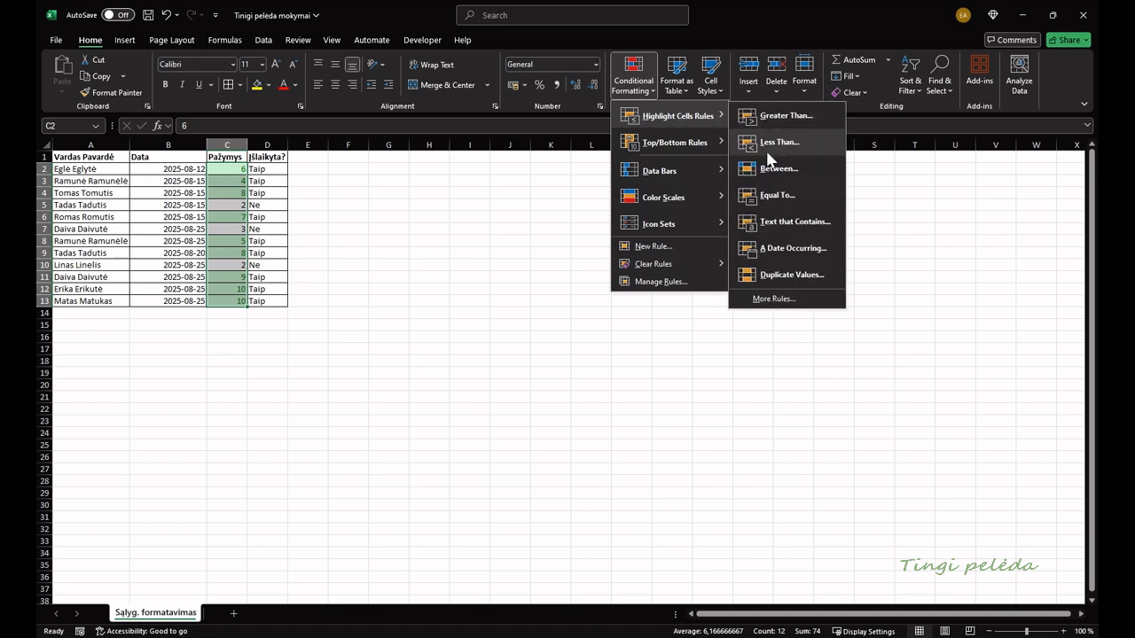
{"action": "left_click", "coordinate": [776, 143]}
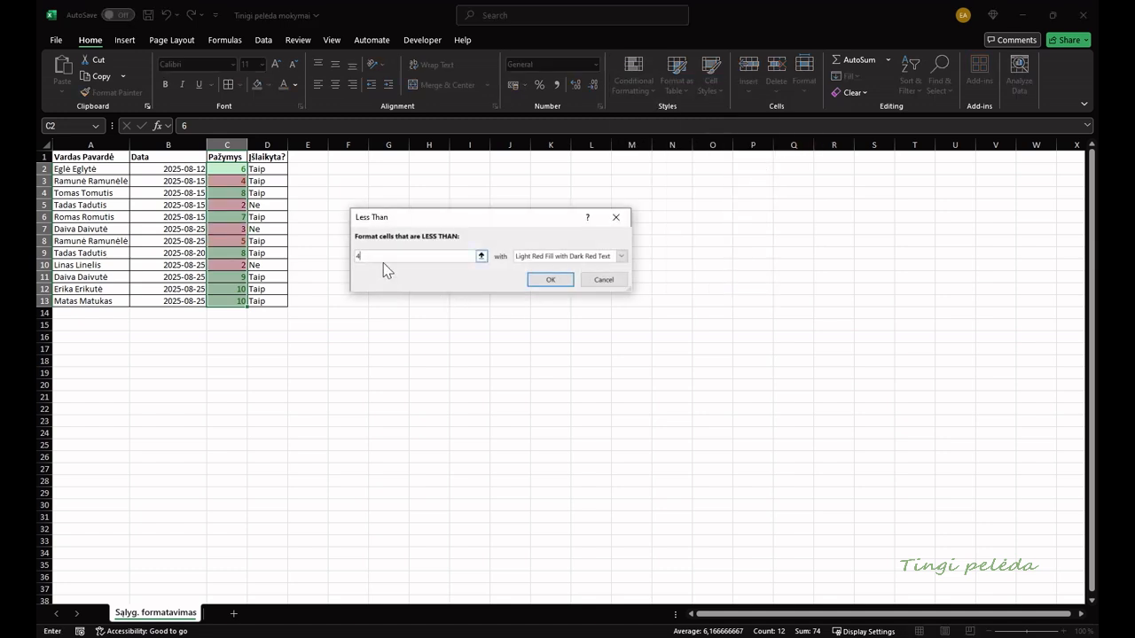
{"action": "type", "text": "4"}
{"action": "left_click", "coordinate": [543, 259]}
{"action": "left_click", "coordinate": [536, 265]}
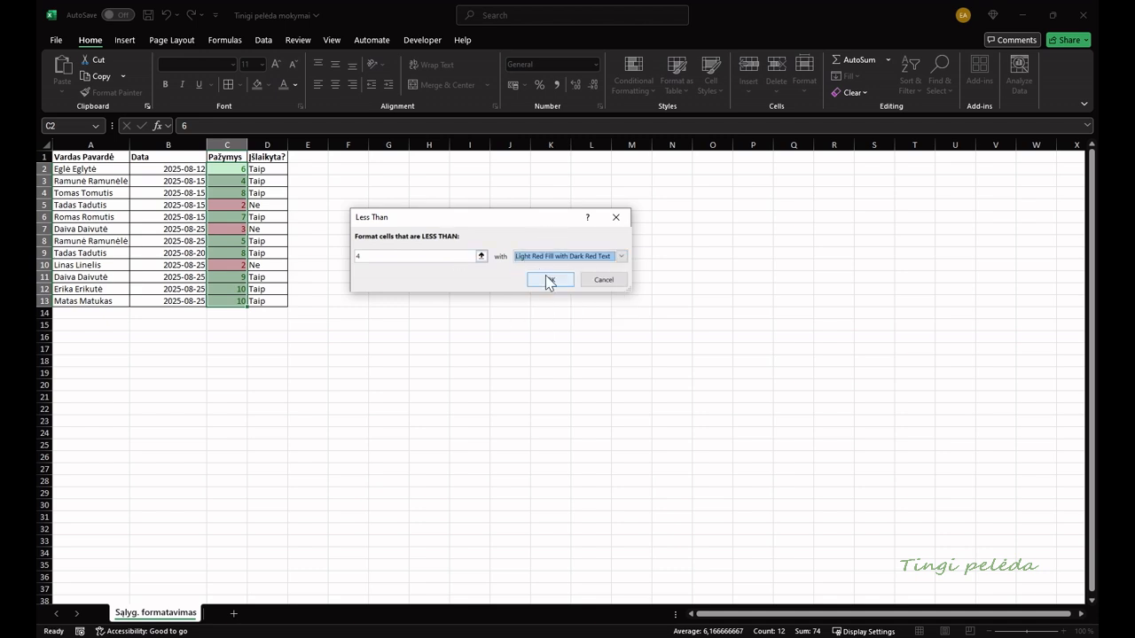
{"action": "left_click", "coordinate": [546, 277]}
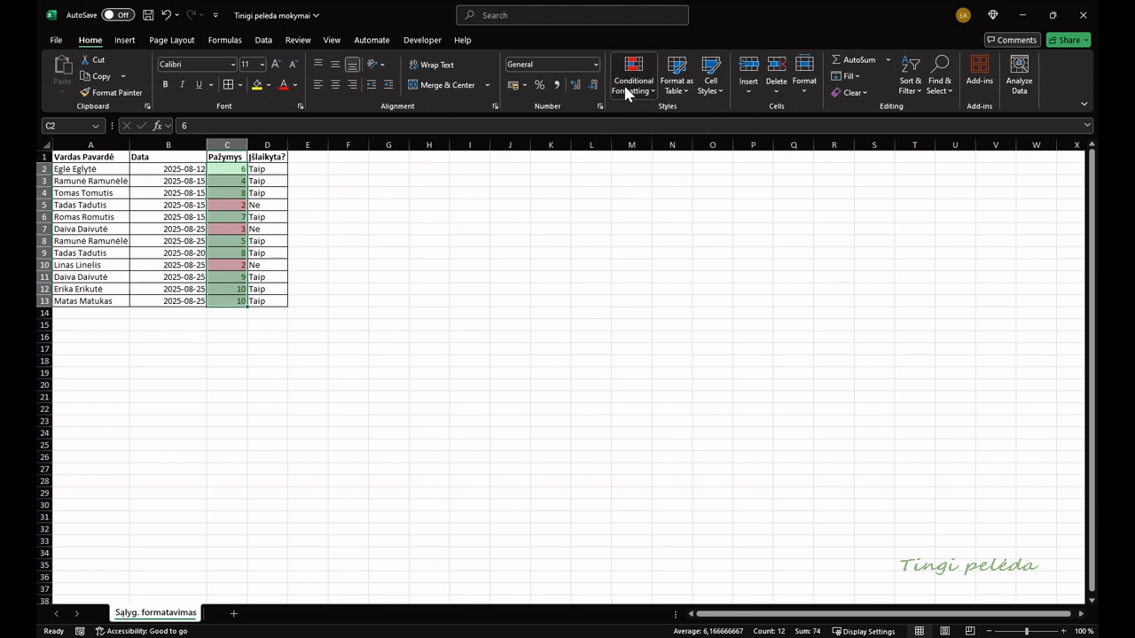
Add a Between rule for 4 and 5 to the grades in C2:C13 with Yellow Fill with Dark Yellow Text.
{"action": "left_click", "coordinate": [652, 92]}
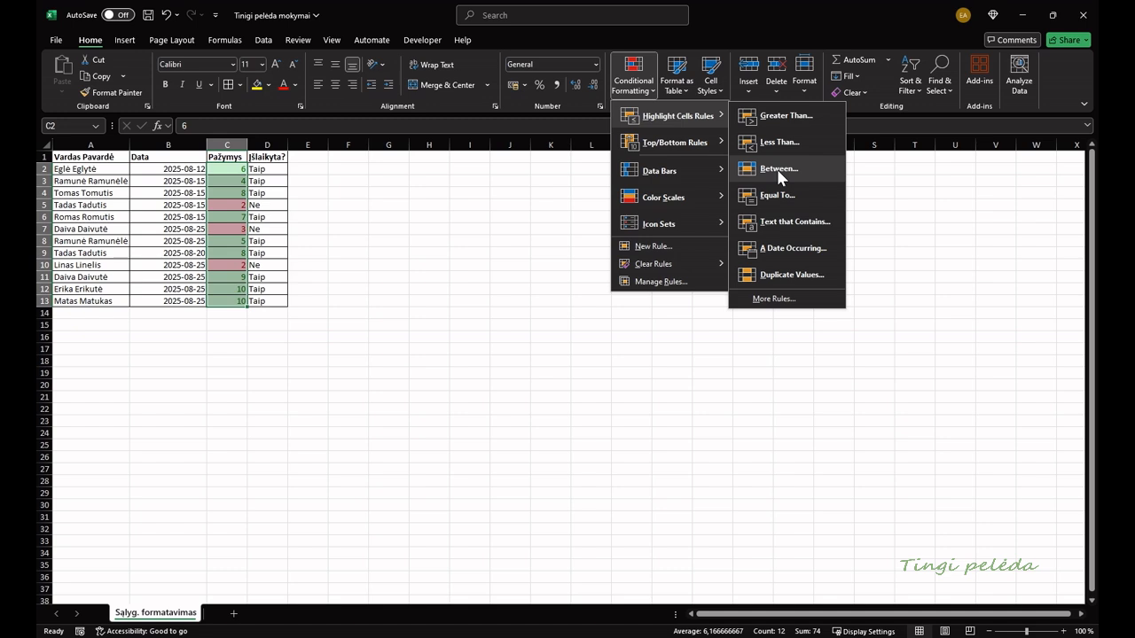
{"action": "left_click", "coordinate": [780, 170]}
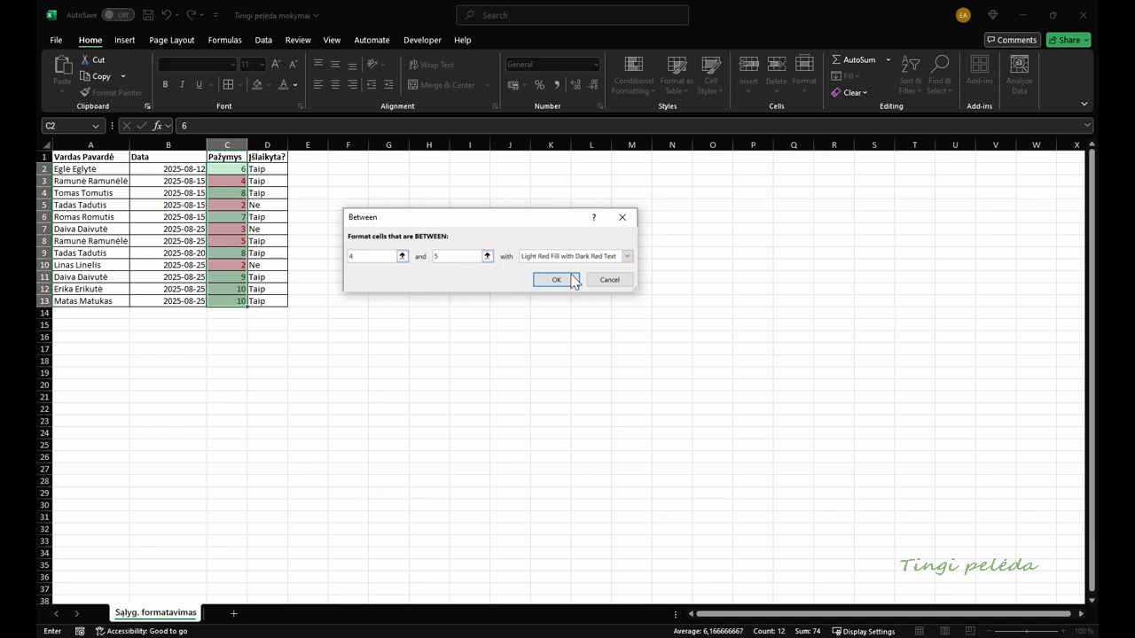
{"action": "left_click", "coordinate": [588, 257]}
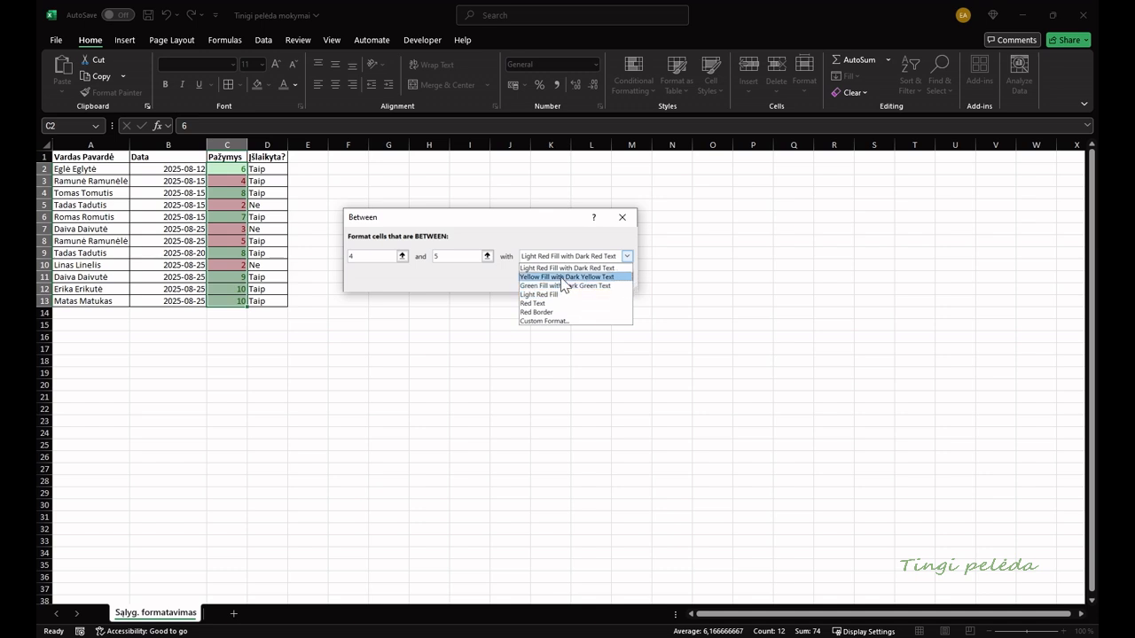
{"action": "left_click", "coordinate": [567, 277]}
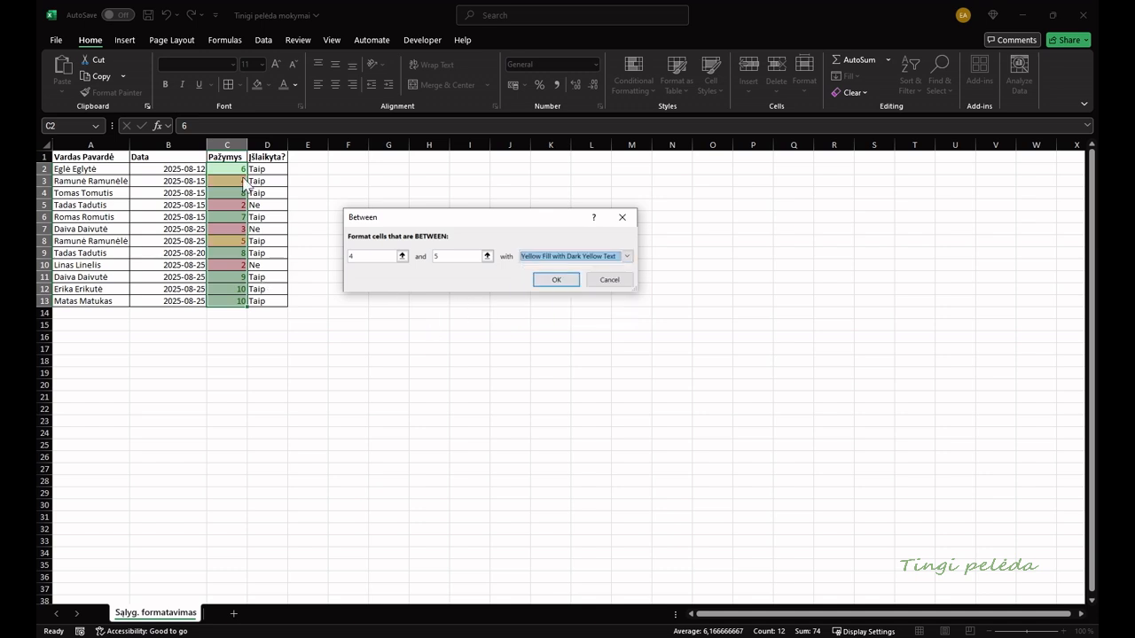
{"action": "left_click", "coordinate": [549, 280]}
{"action": "left_click", "coordinate": [252, 171]}
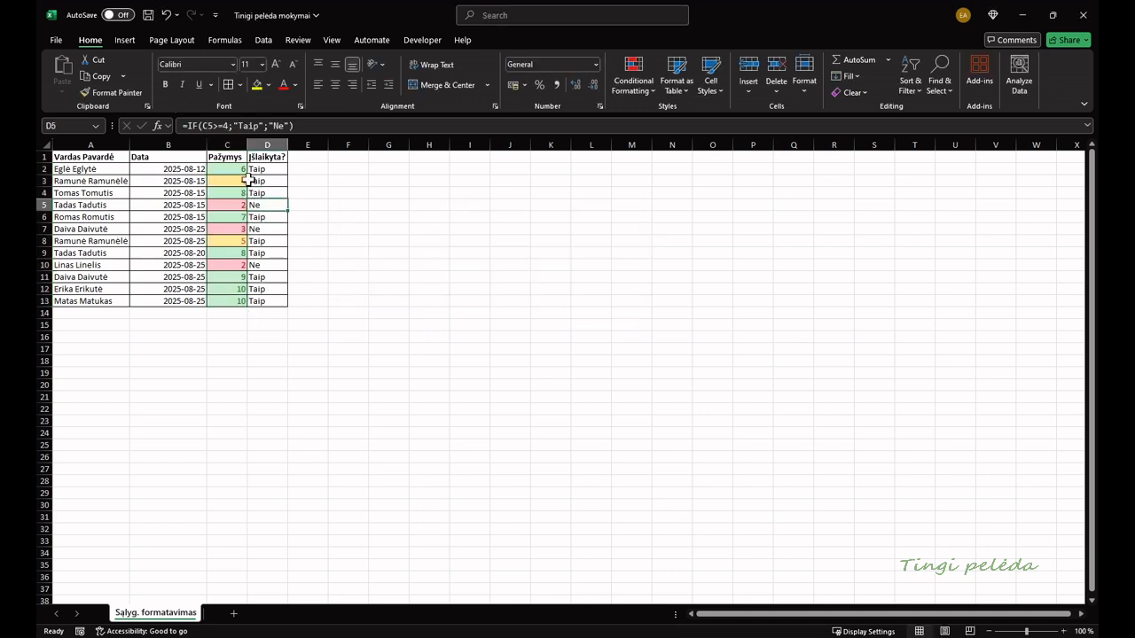
Clear all conditional formatting rules from the grade cells C2:C13 only.
{"action": "left_click_drag", "start_coordinate": [232, 169], "coordinate": [226, 288]}
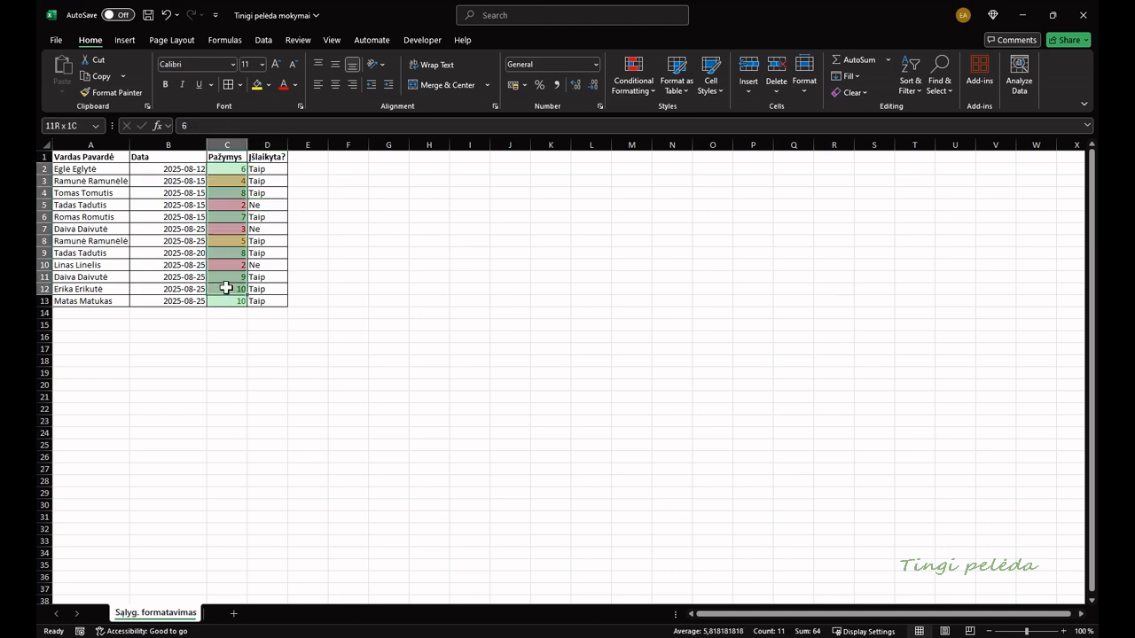
{"action": "left_click", "coordinate": [303, 240]}
{"action": "left_click_drag", "start_coordinate": [232, 169], "coordinate": [233, 301]}
{"action": "left_click", "coordinate": [633, 89]}
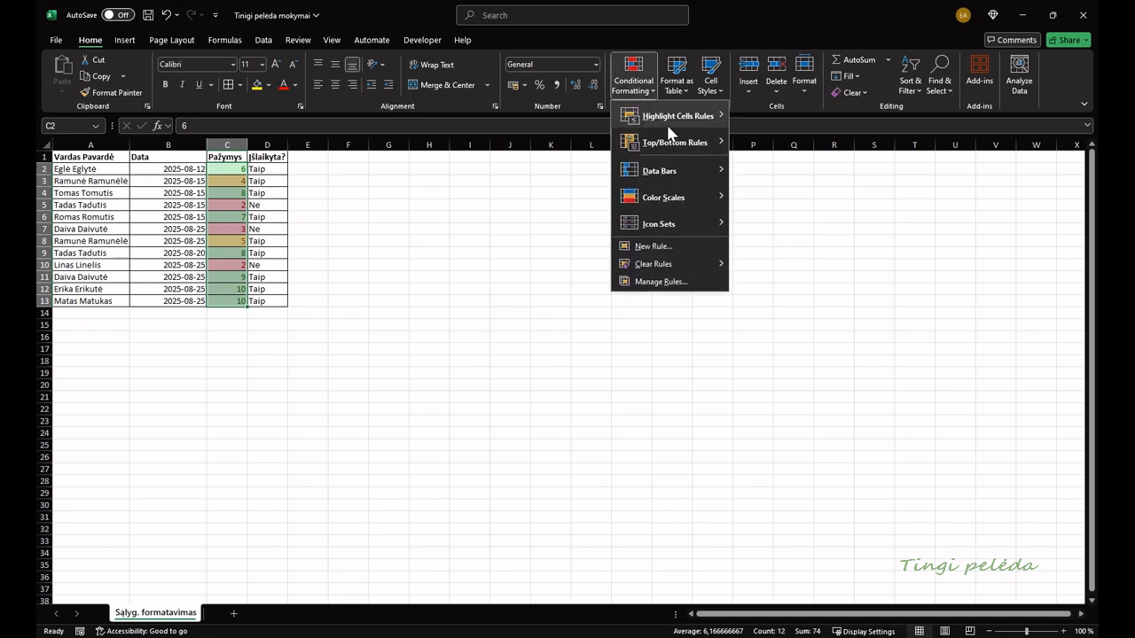
{"action": "mouse_move", "coordinate": [693, 275]}
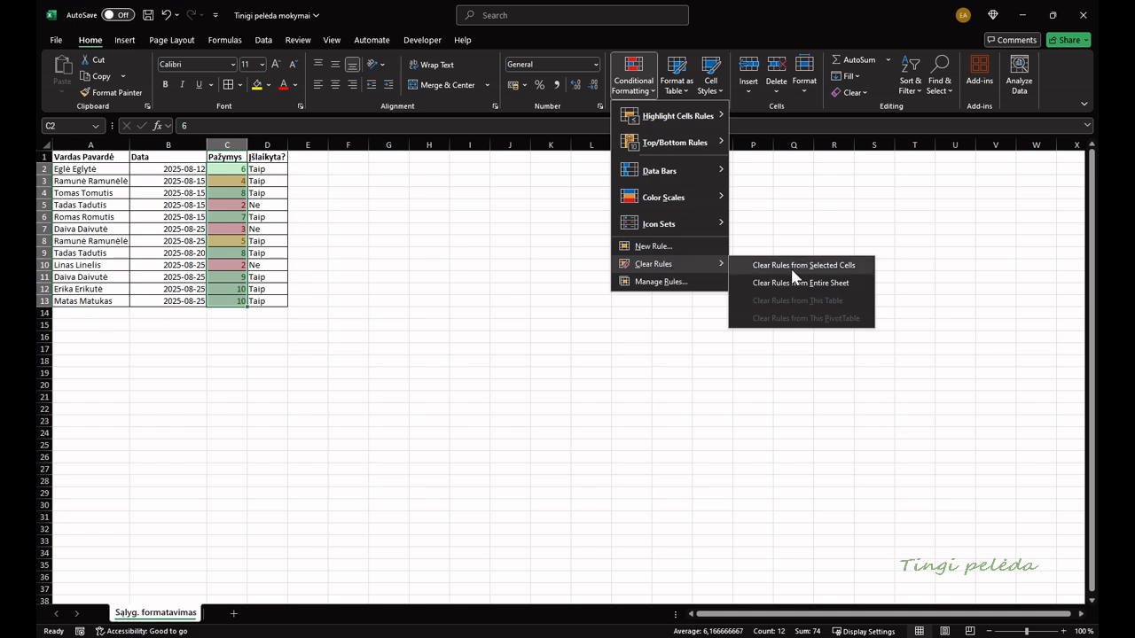
{"action": "left_click", "coordinate": [841, 269]}
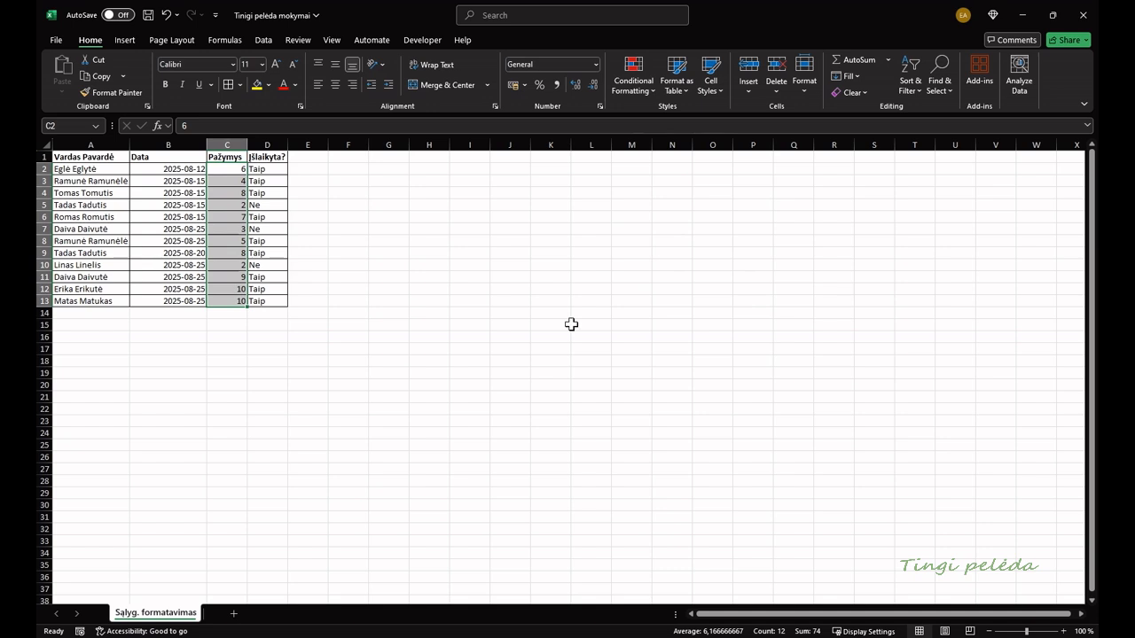
{"action": "left_click", "coordinate": [335, 241]}
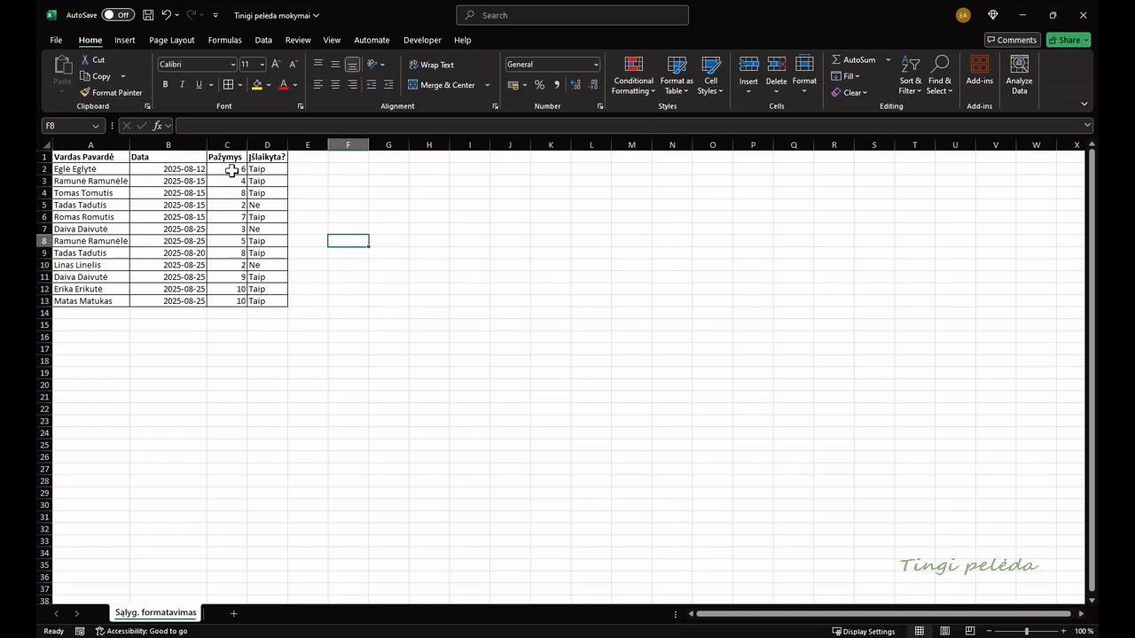
Highlight grades equal to 10 in C2:C13 with Green Fill with Dark Green Text using conditional formatting.
{"action": "left_click_drag", "start_coordinate": [230, 171], "coordinate": [227, 298]}
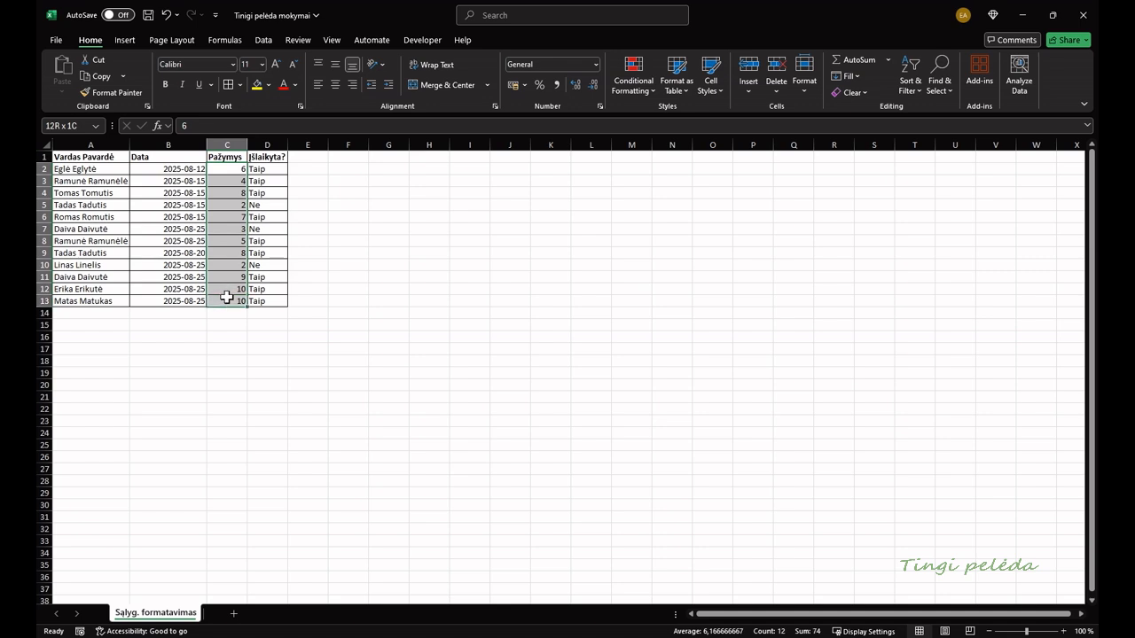
{"action": "left_click", "coordinate": [635, 82]}
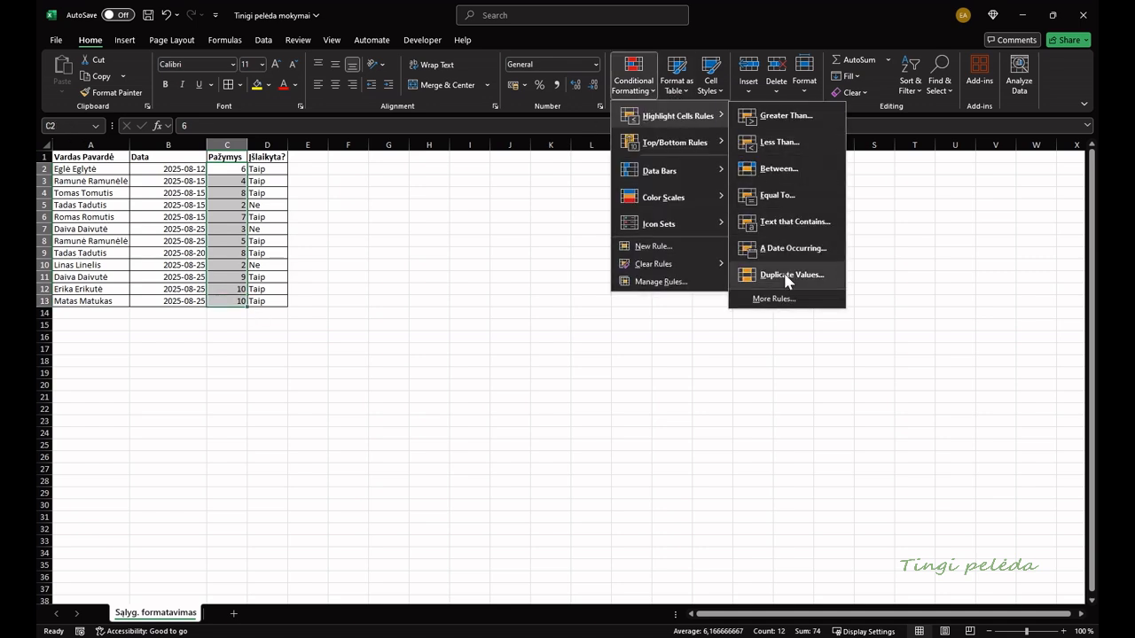
{"action": "left_click", "coordinate": [790, 192]}
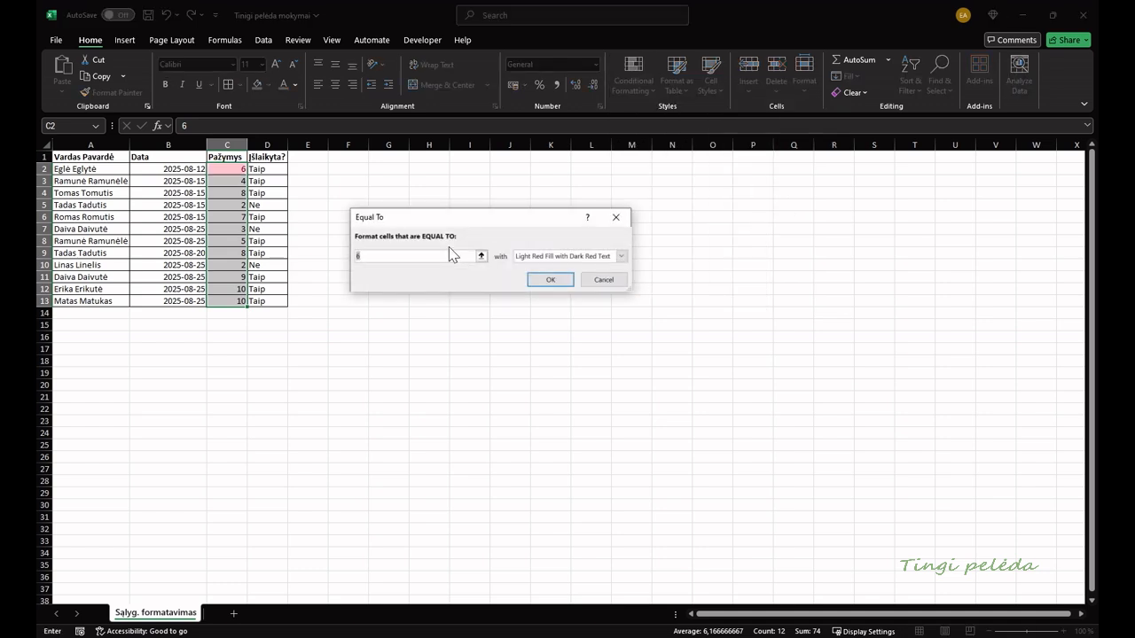
{"action": "type", "text": "10"}
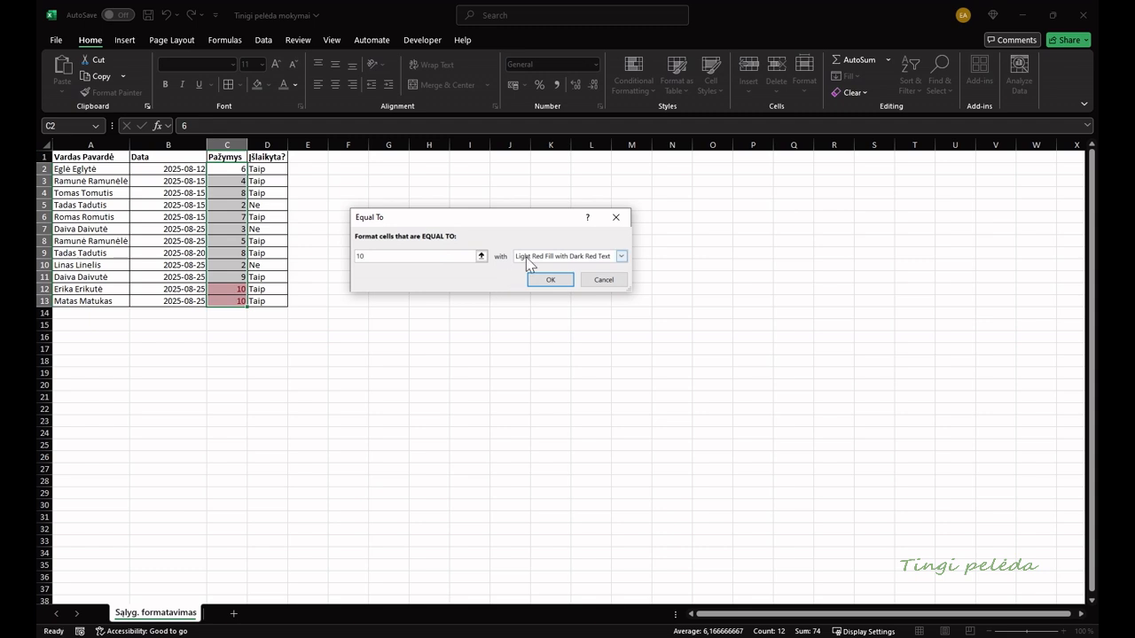
{"action": "left_click", "coordinate": [526, 259]}
{"action": "left_click", "coordinate": [554, 295]}
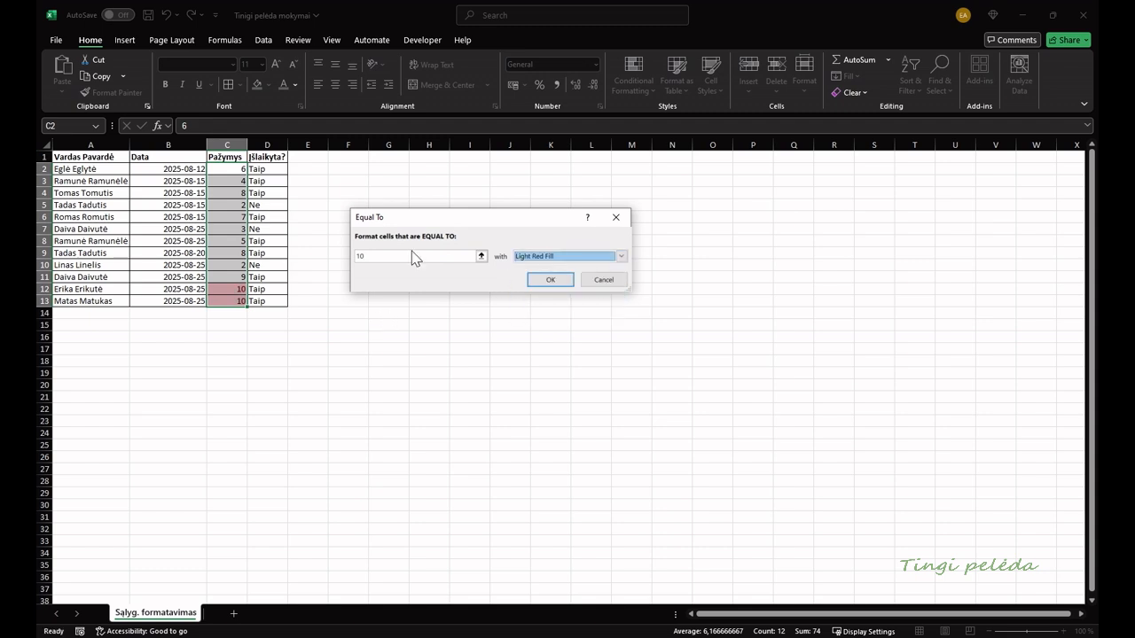
{"action": "left_click", "coordinate": [566, 257]}
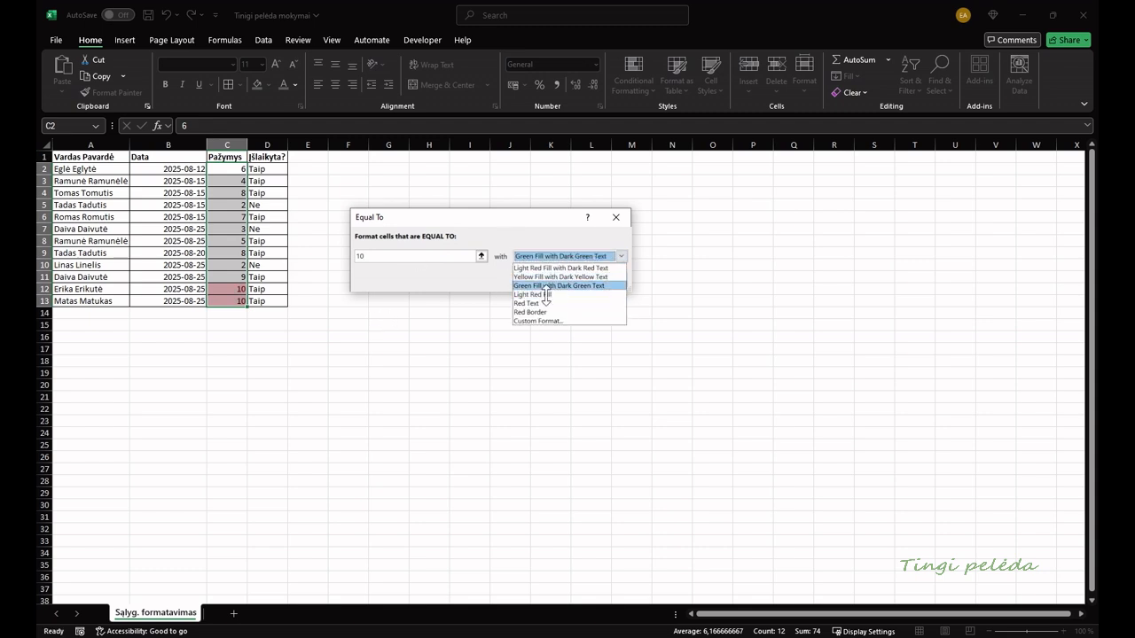
{"action": "left_click", "coordinate": [558, 285]}
{"action": "left_click", "coordinate": [544, 280]}
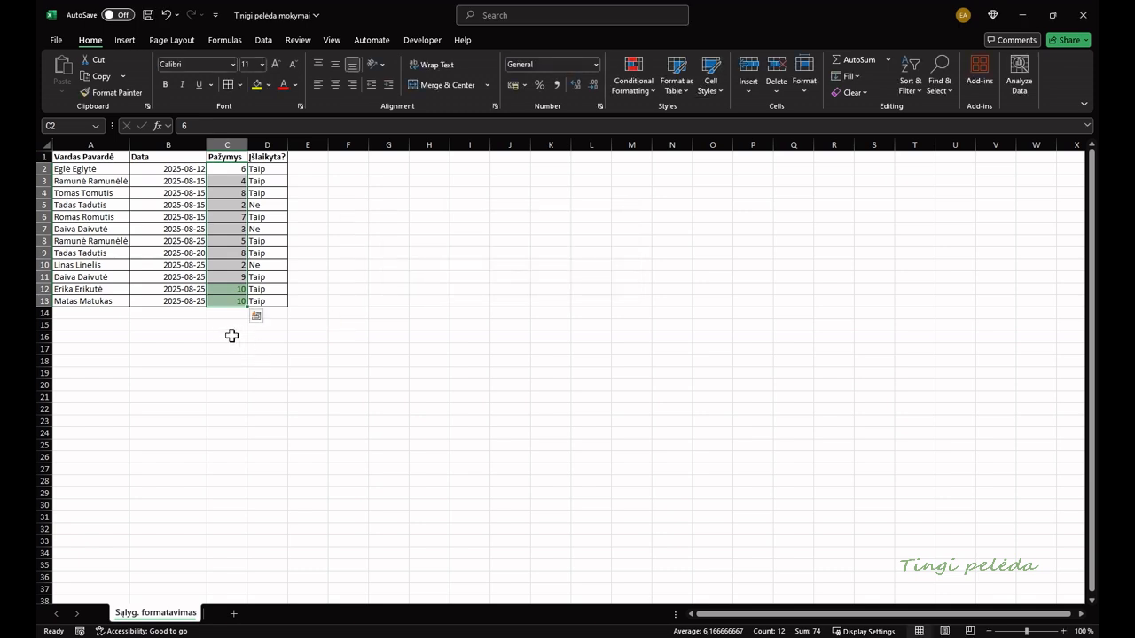
Highlight cells equal to "ne" in D2:D13 of the Išlaikyta? column with Light Red Fill with Dark Red Text.
{"action": "left_click_drag", "start_coordinate": [268, 168], "coordinate": [270, 301]}
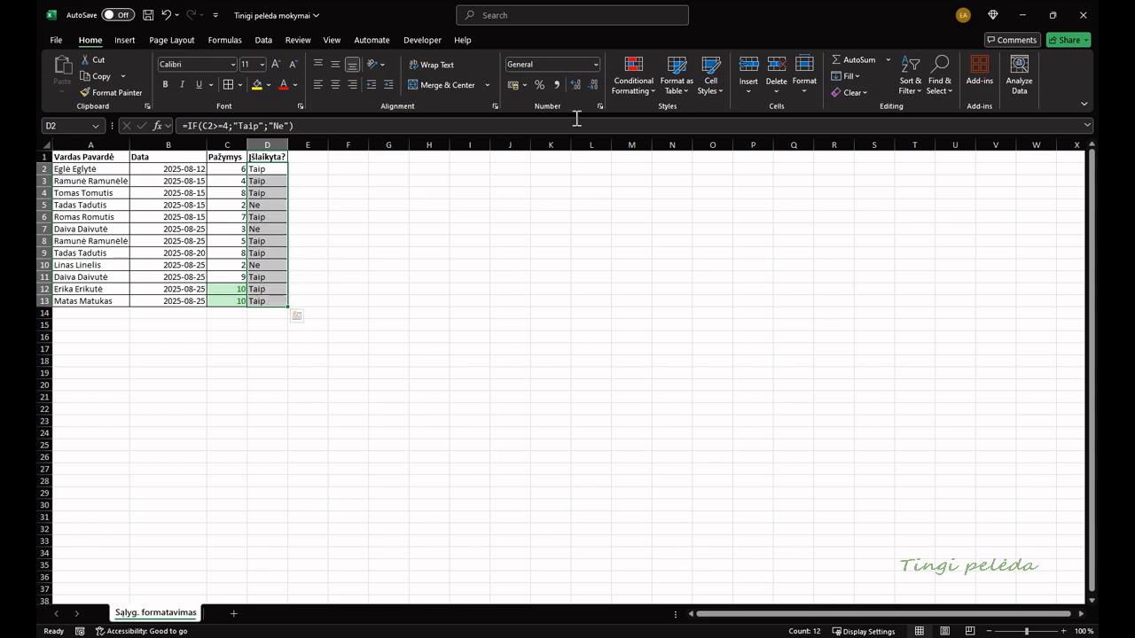
{"action": "left_click", "coordinate": [633, 85]}
{"action": "mouse_move", "coordinate": [671, 119]}
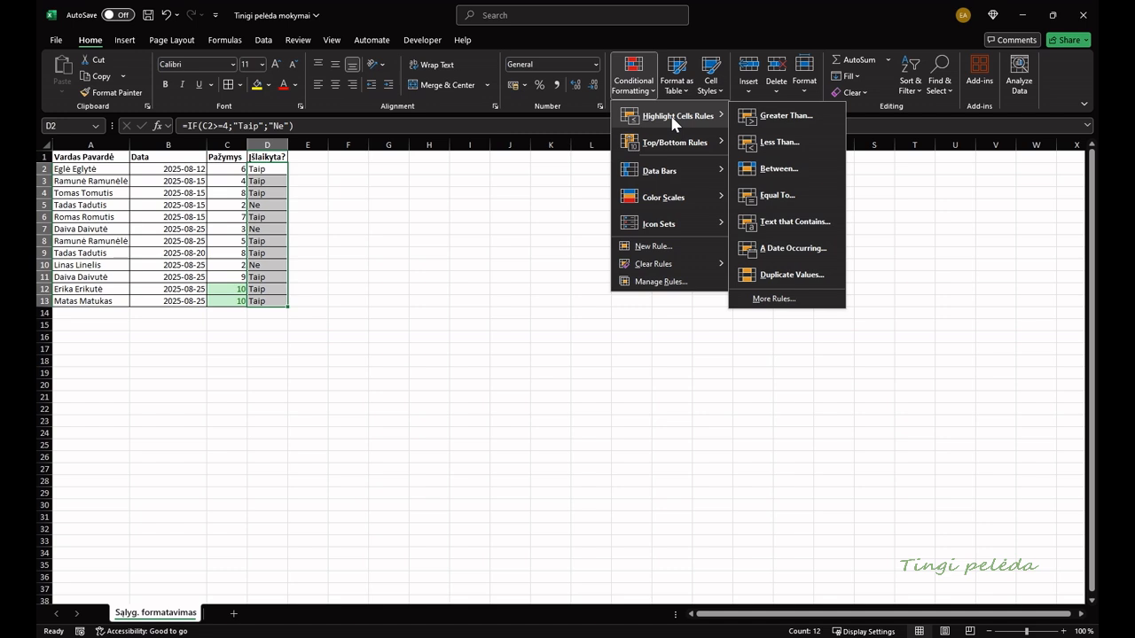
{"action": "left_click", "coordinate": [776, 196]}
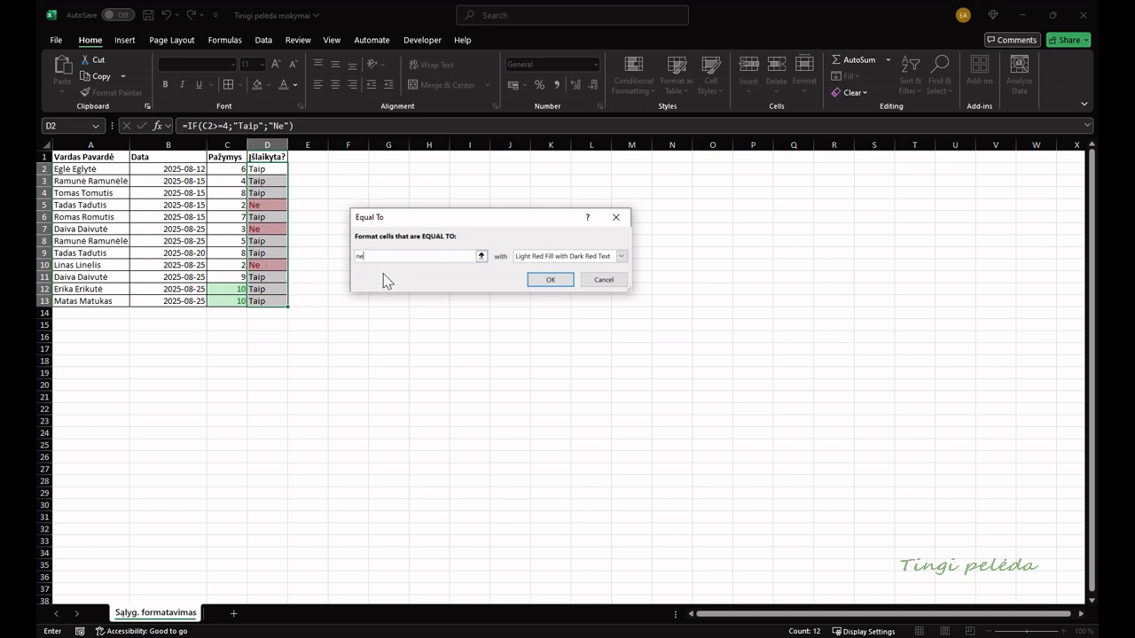
{"action": "left_click", "coordinate": [554, 278]}
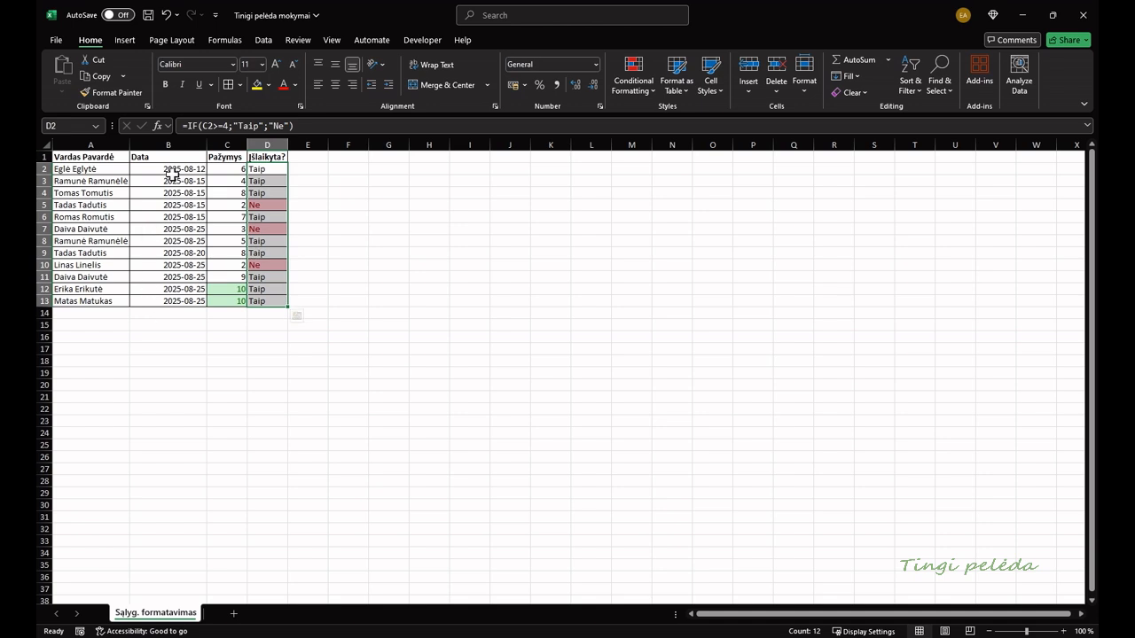
Highlight dates equal to 2025-08-12 in B2:B13 with Yellow Fill with Dark Yellow Text using an Equal To rule.
{"action": "left_click_drag", "start_coordinate": [171, 169], "coordinate": [177, 303]}
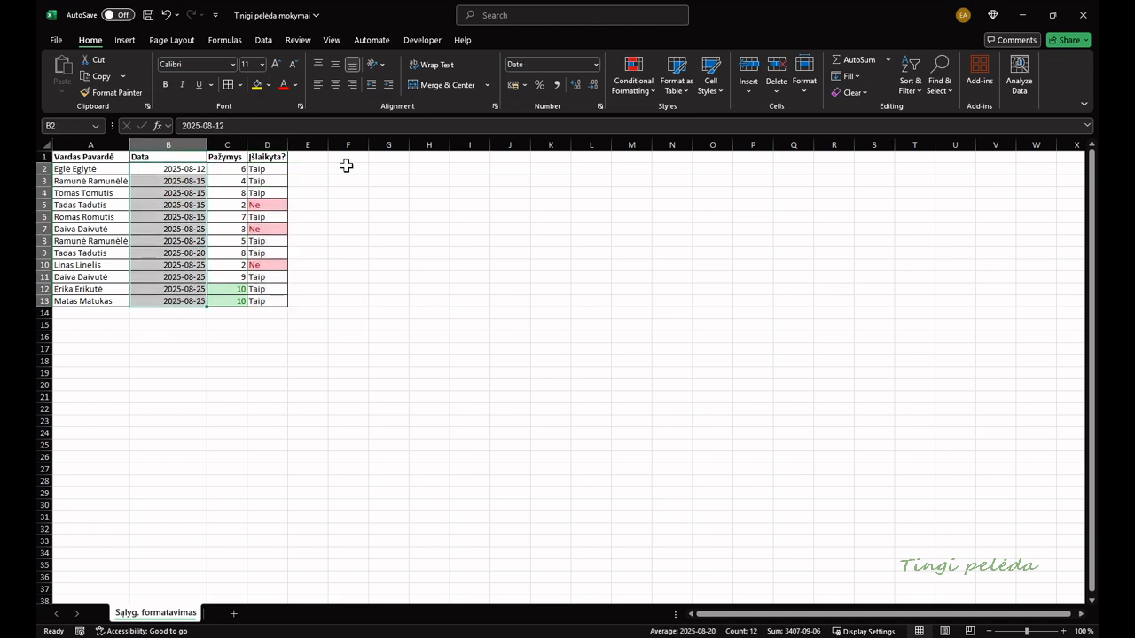
{"action": "left_click", "coordinate": [635, 81]}
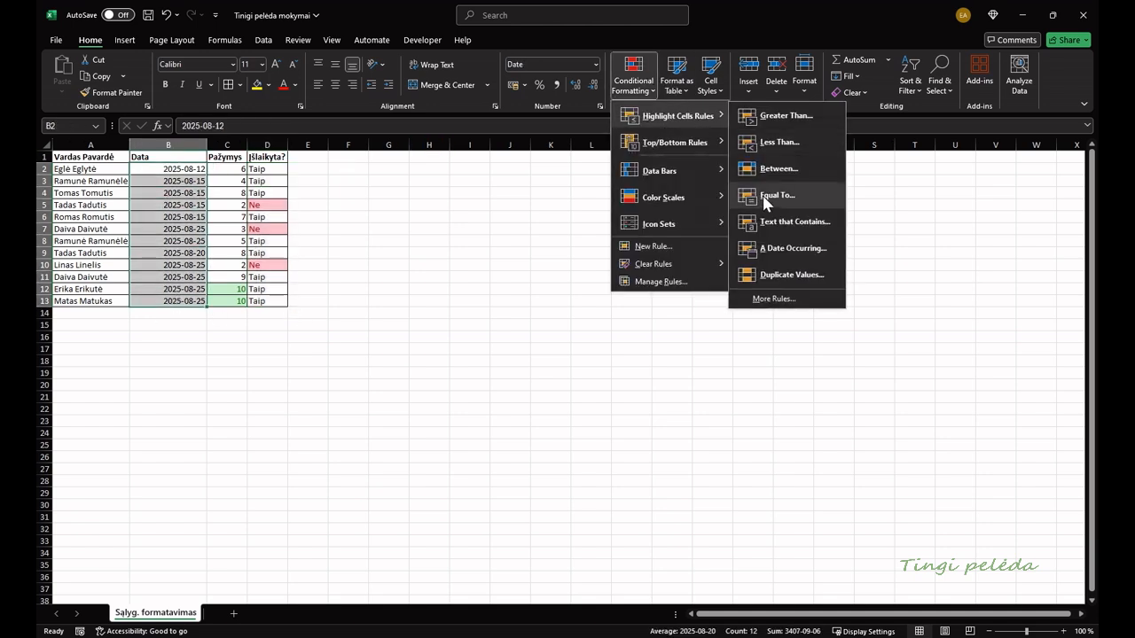
{"action": "left_click", "coordinate": [765, 198]}
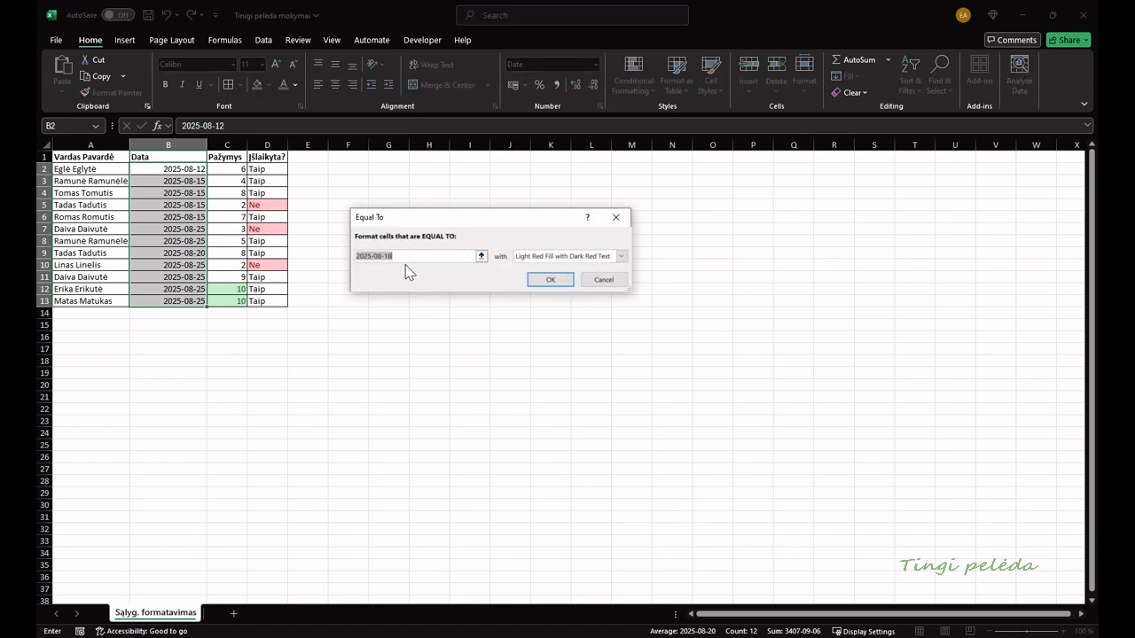
{"action": "left_click", "coordinate": [405, 257]}
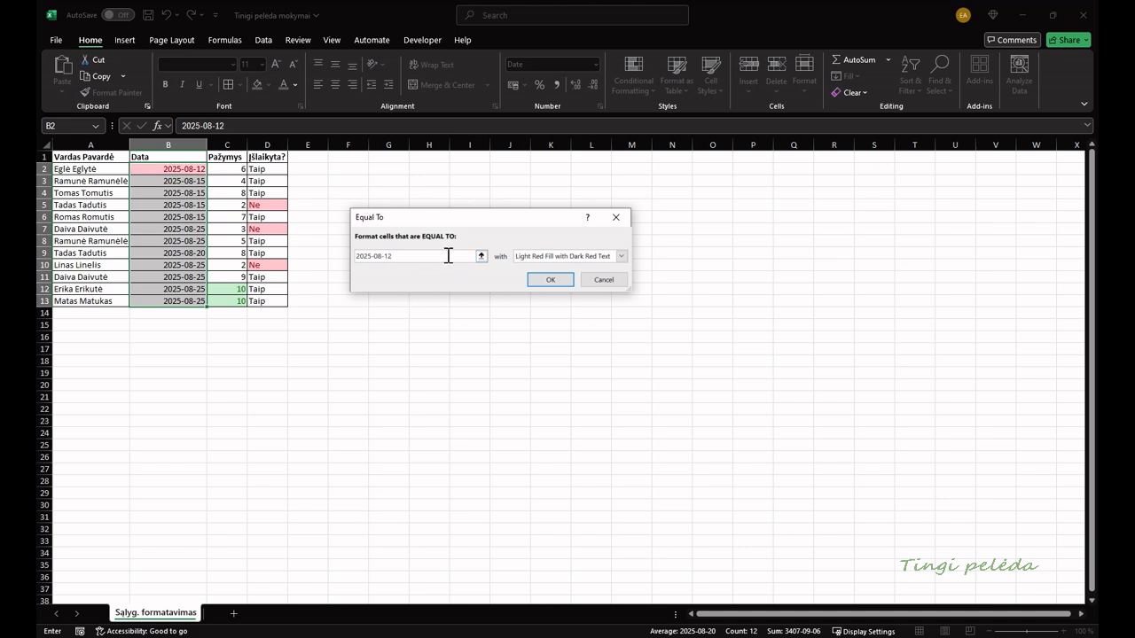
{"action": "left_click", "coordinate": [548, 256]}
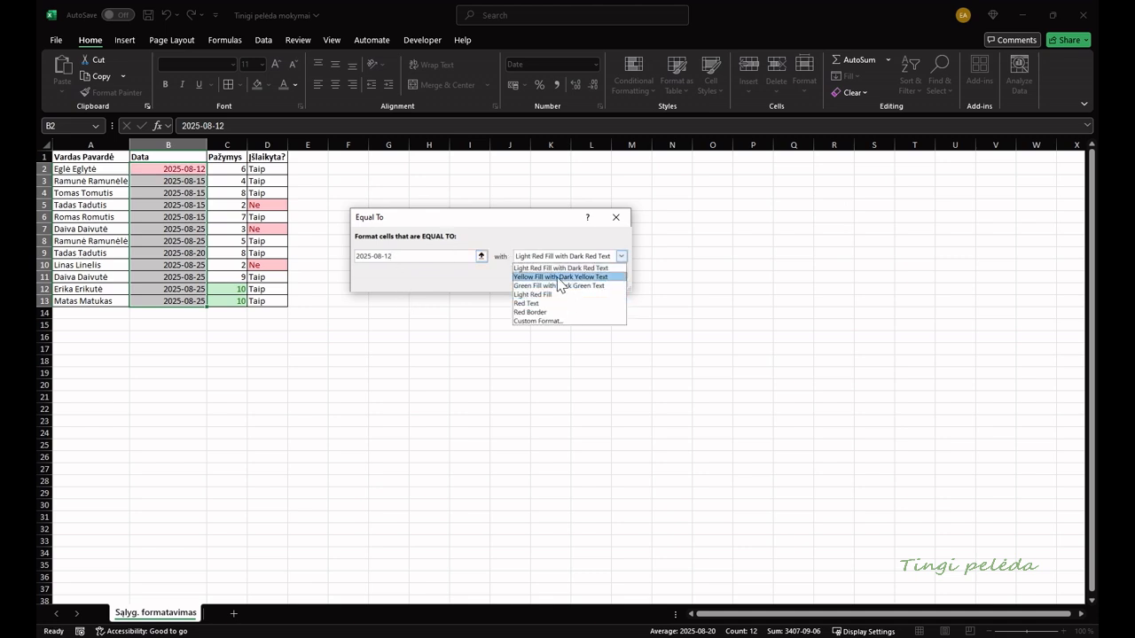
{"action": "left_click", "coordinate": [558, 287]}
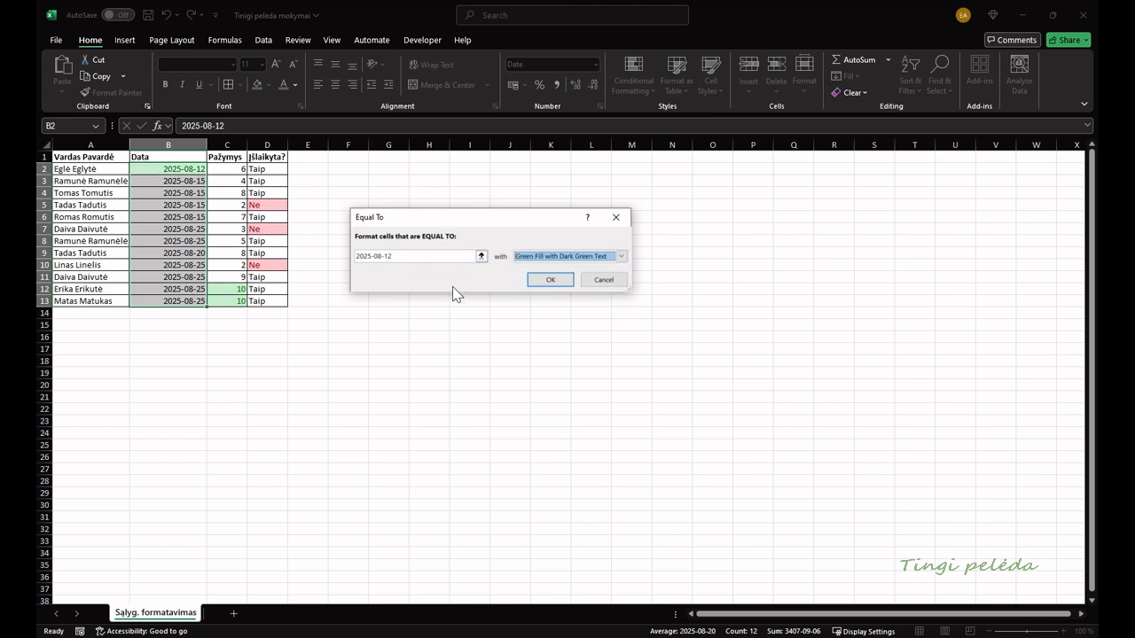
{"action": "left_click", "coordinate": [556, 259]}
{"action": "left_click", "coordinate": [550, 278]}
{"action": "left_click", "coordinate": [546, 282]}
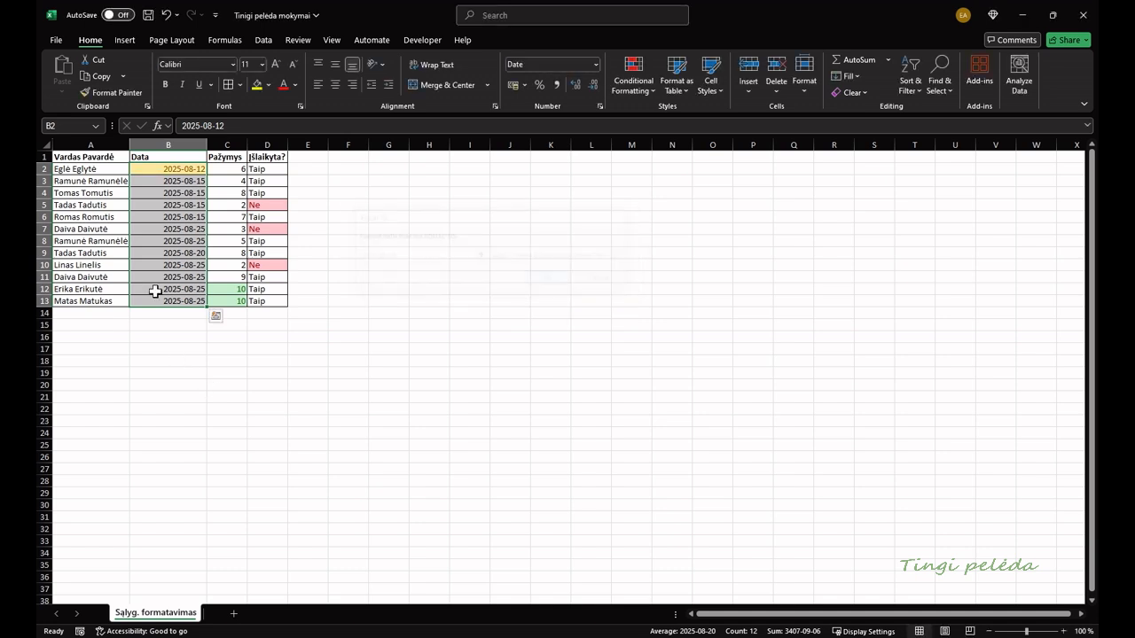
{"action": "left_click", "coordinate": [424, 289]}
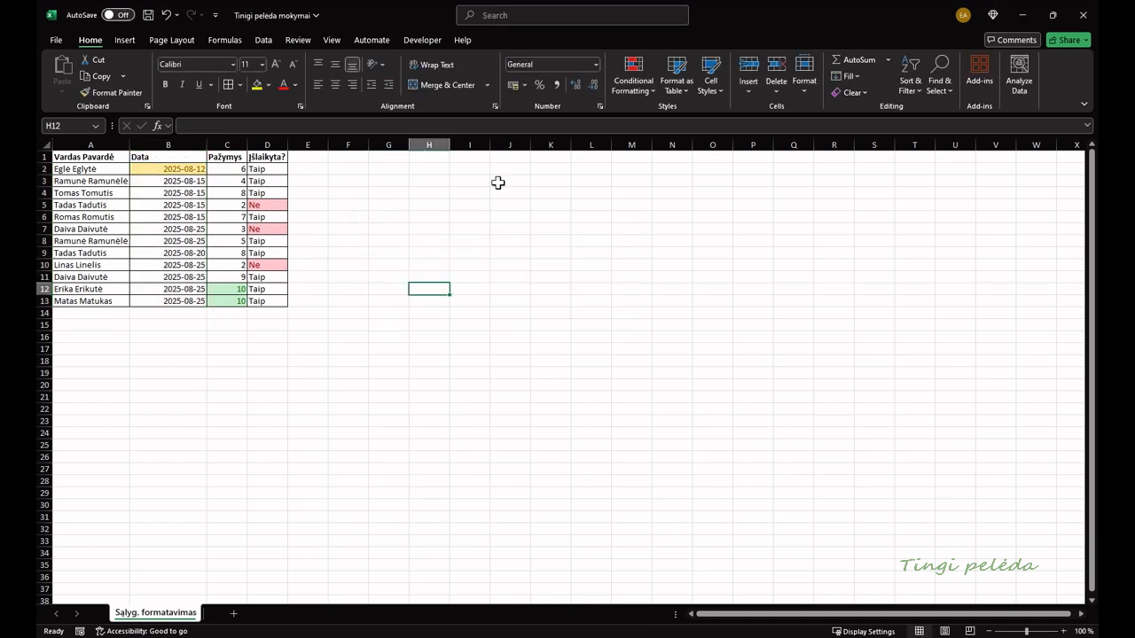
{"action": "left_click", "coordinate": [629, 82]}
{"action": "mouse_move", "coordinate": [648, 118]}
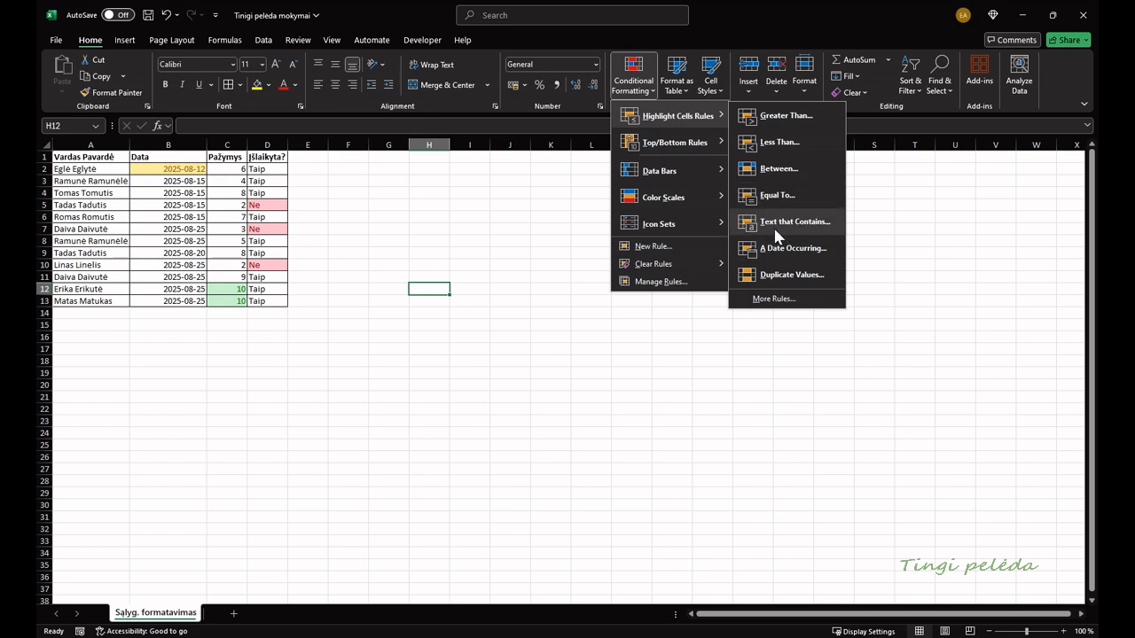
{"action": "key", "text": "Escape"}
{"action": "key", "text": "Escape"}
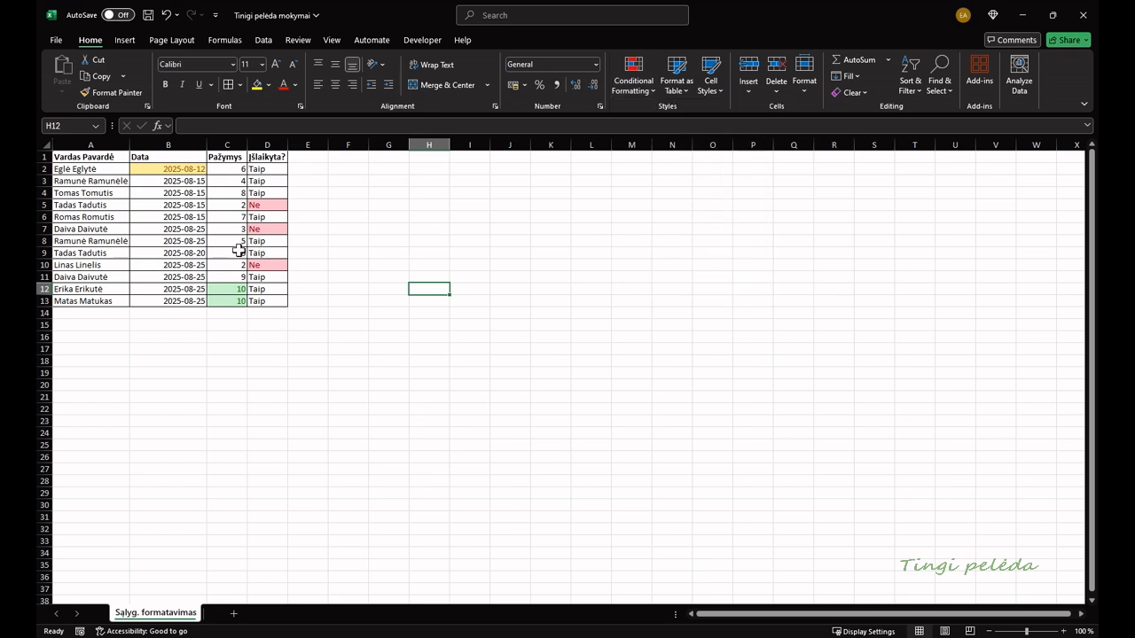
Highlight cells containing the text "p" in D2:D13 with Green Fill with Dark Green Text using a Text That Contains rule.
{"action": "left_click_drag", "start_coordinate": [257, 168], "coordinate": [257, 301]}
{"action": "left_click", "coordinate": [648, 87]}
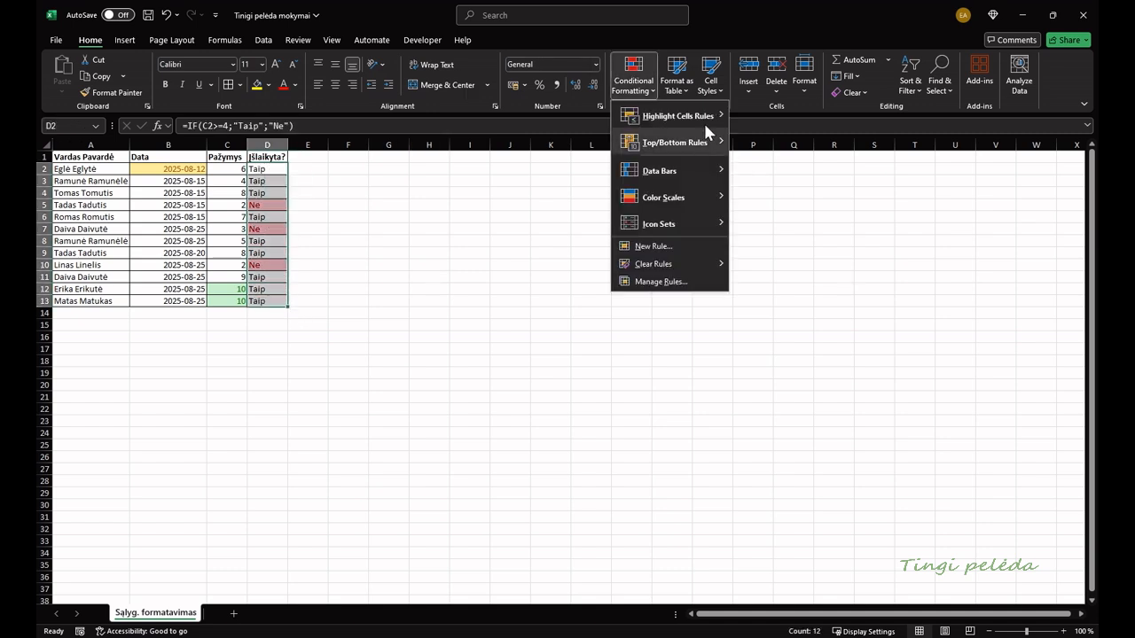
{"action": "mouse_move", "coordinate": [710, 117]}
{"action": "left_click", "coordinate": [792, 226]}
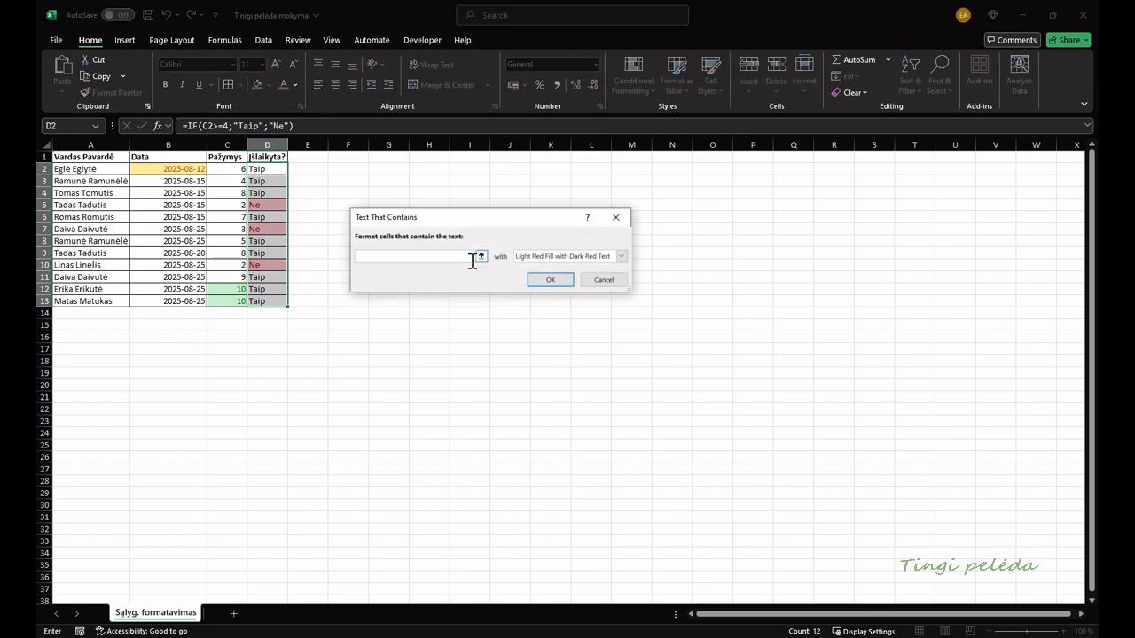
{"action": "left_click", "coordinate": [534, 258]}
{"action": "left_click", "coordinate": [557, 283]}
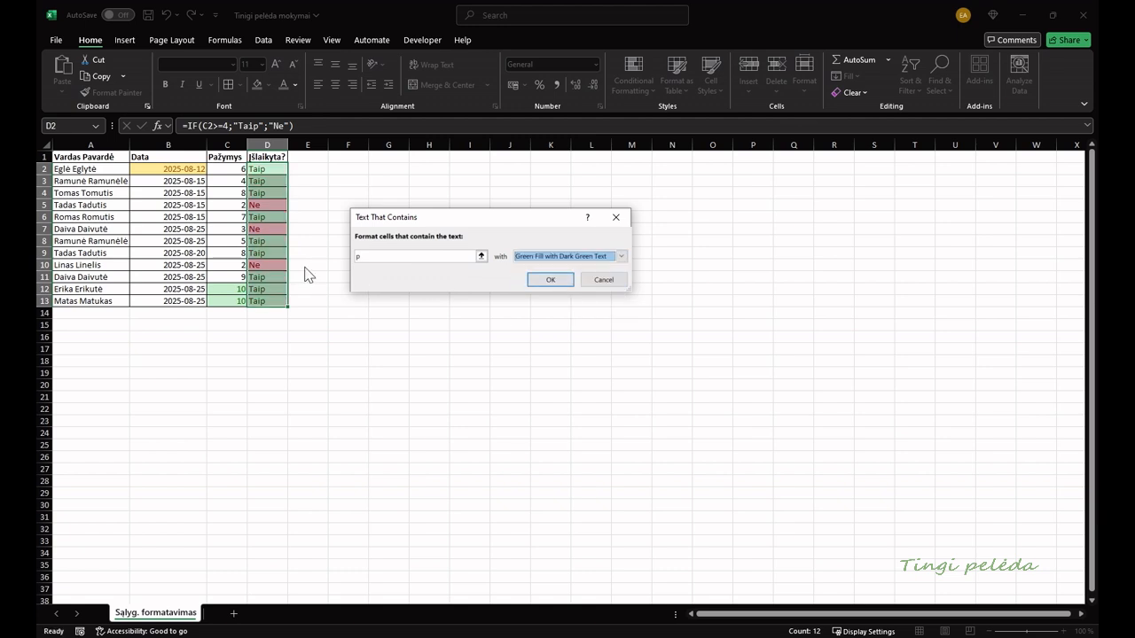
{"action": "left_click", "coordinate": [551, 281]}
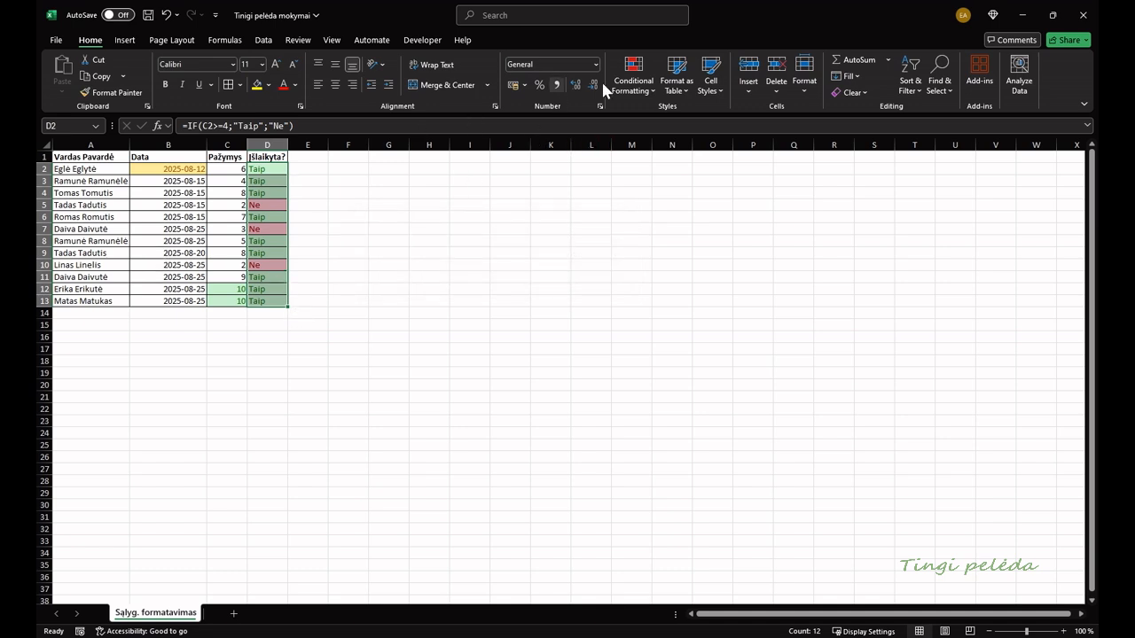
{"action": "left_click", "coordinate": [469, 216]}
{"action": "left_click", "coordinate": [635, 81]}
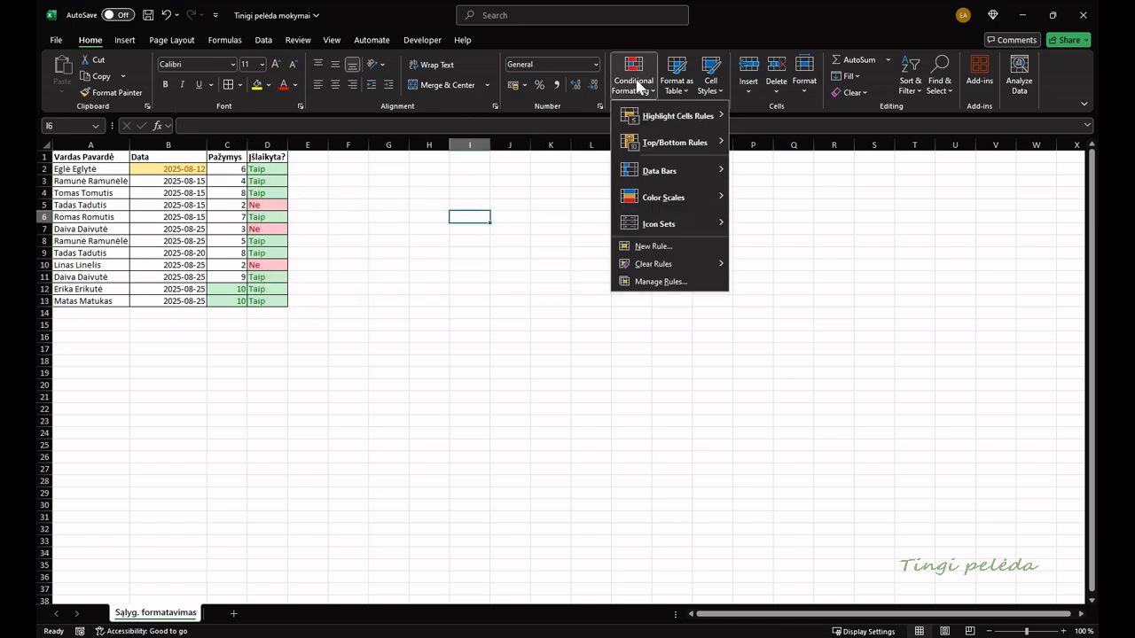
{"action": "mouse_move", "coordinate": [670, 132]}
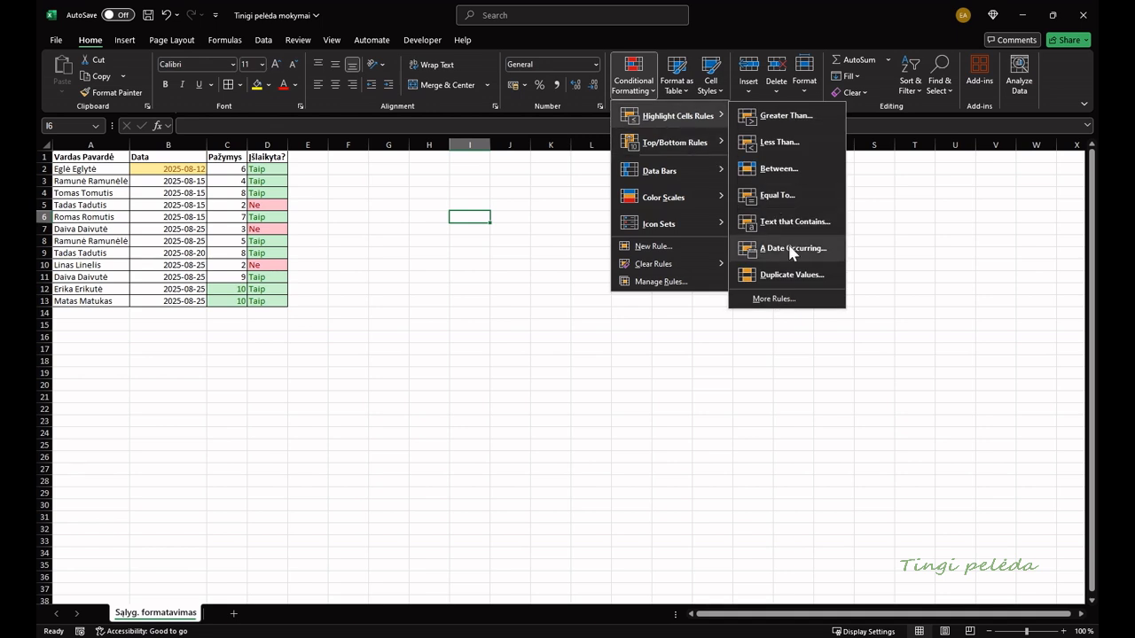
{"action": "left_click", "coordinate": [248, 194]}
Add an A Date Occurring rule for Yesterday to the dates in B2:B13 with Green Fill with Dark Green Text.
{"action": "left_click_drag", "start_coordinate": [169, 171], "coordinate": [182, 302]}
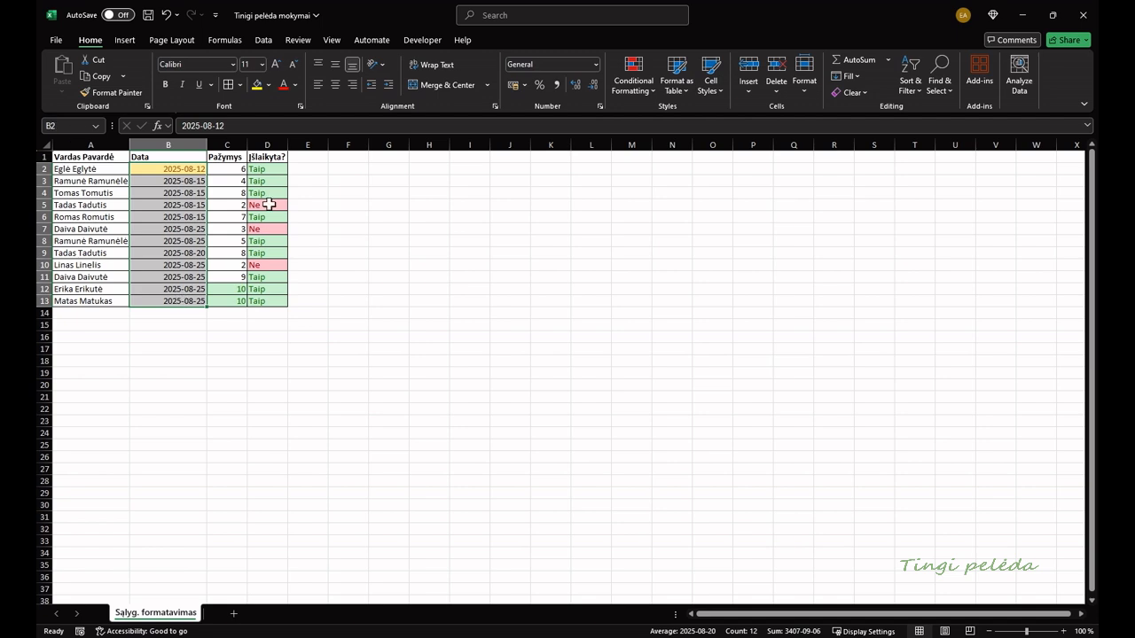
{"action": "left_click", "coordinate": [634, 77]}
{"action": "mouse_move", "coordinate": [684, 117]}
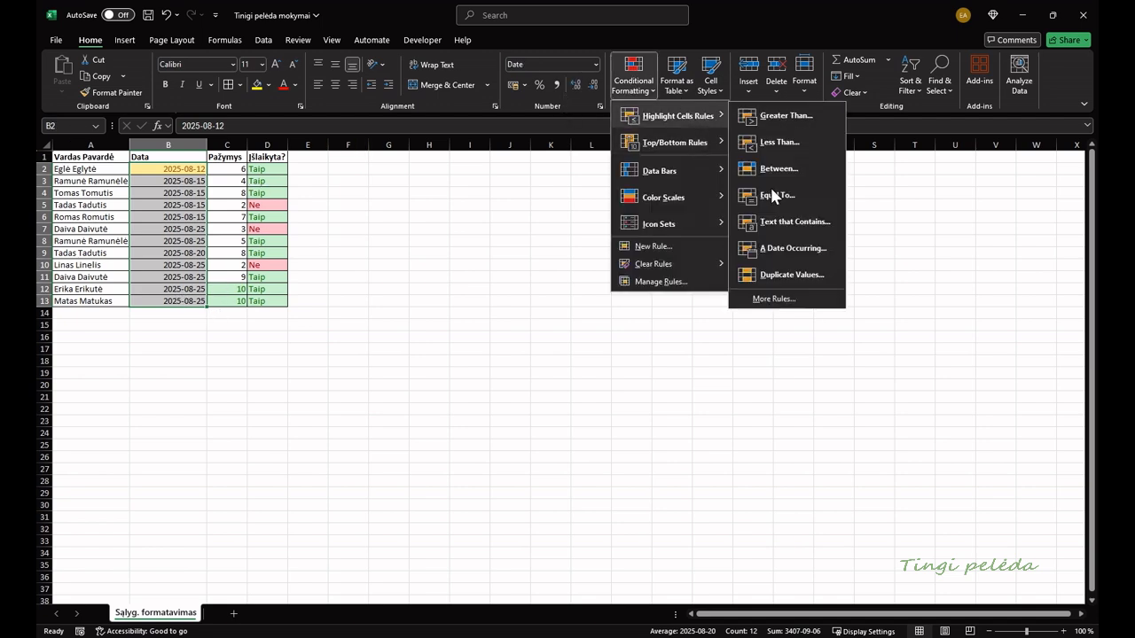
{"action": "left_click", "coordinate": [815, 252]}
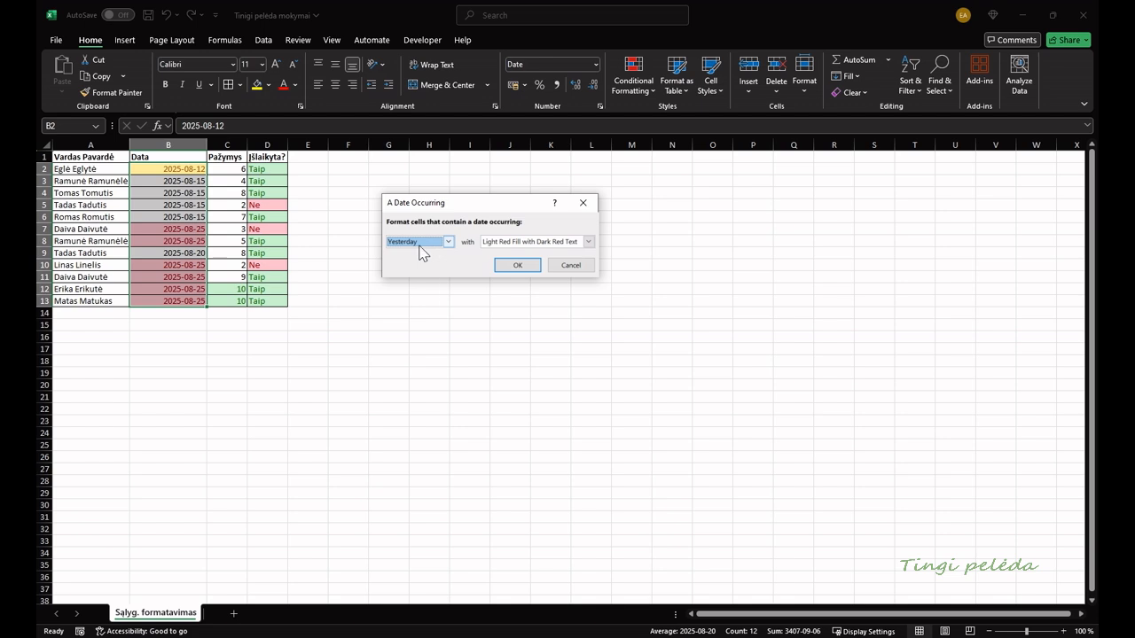
{"action": "left_click", "coordinate": [448, 242]}
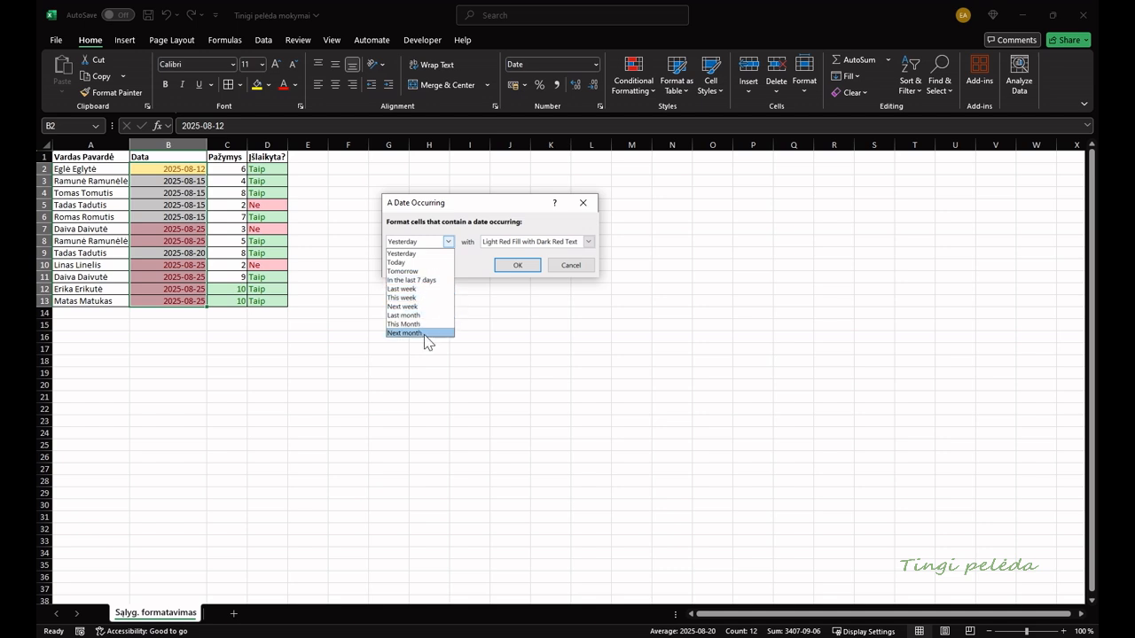
{"action": "left_click", "coordinate": [432, 256]}
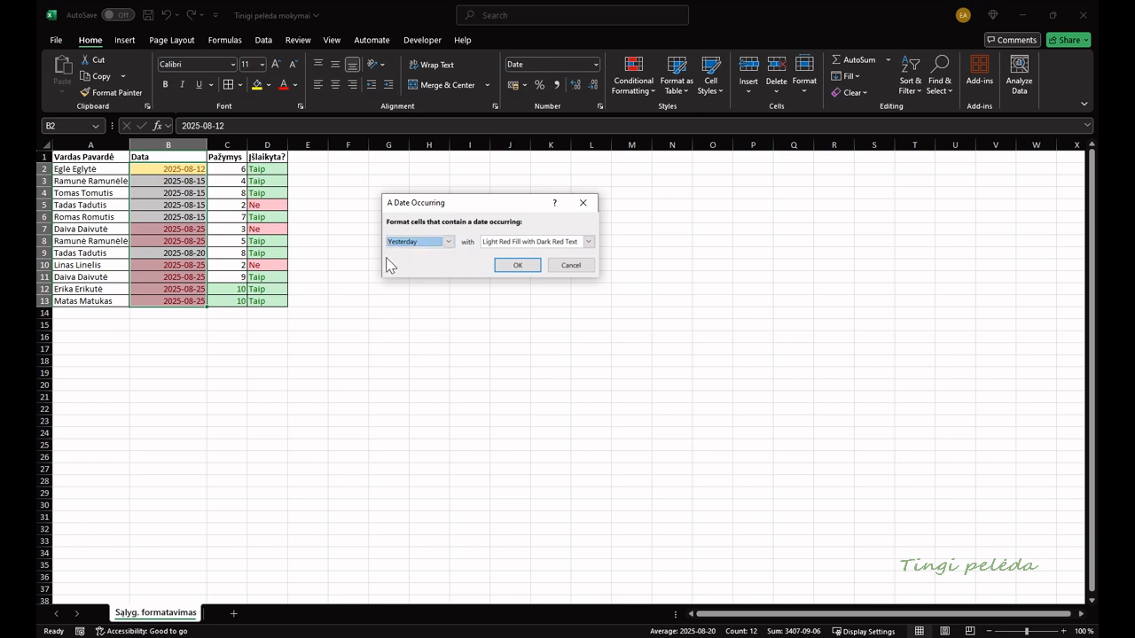
{"action": "left_click", "coordinate": [520, 240]}
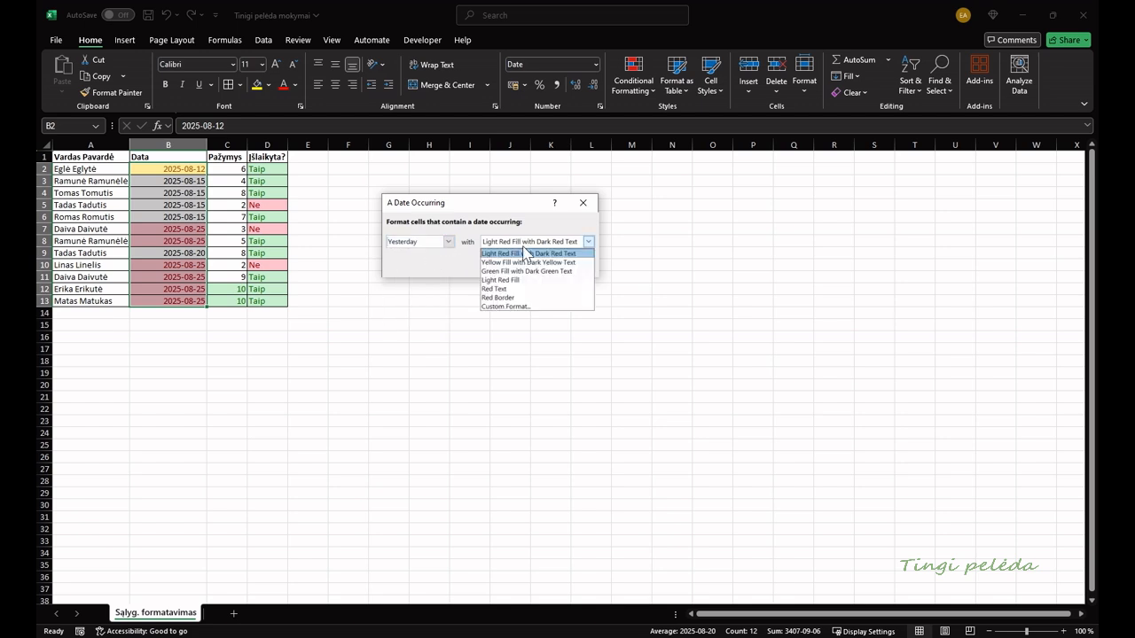
{"action": "left_click", "coordinate": [527, 271]}
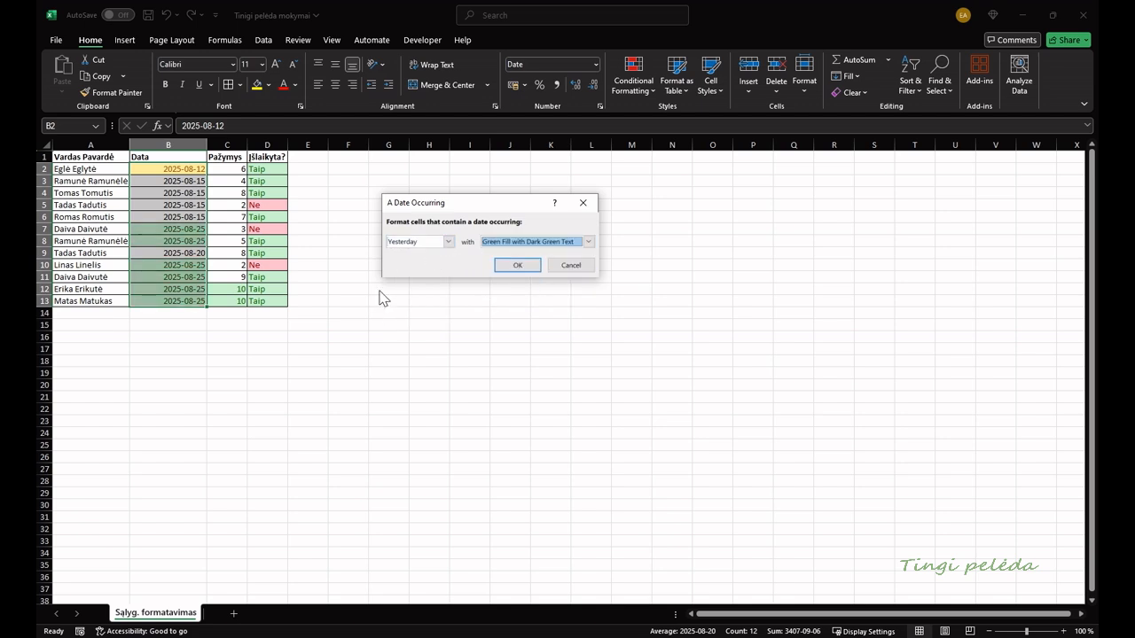
{"action": "left_click", "coordinate": [517, 265]}
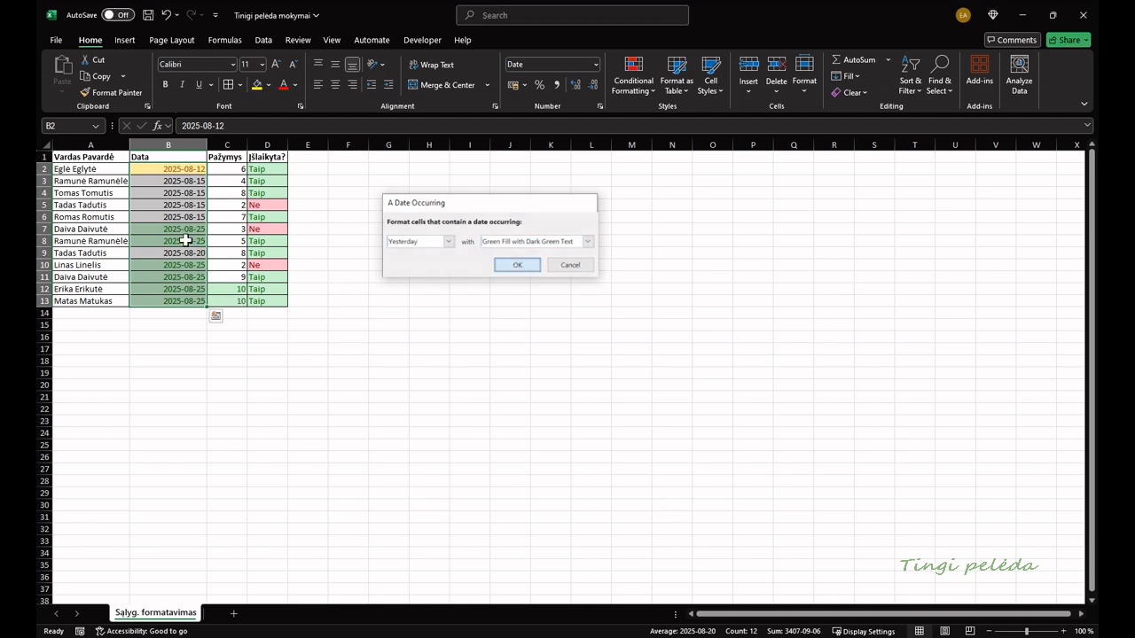
Change the date in cell B10 to 2025-08-20.
{"action": "double_click", "coordinate": [195, 265]}
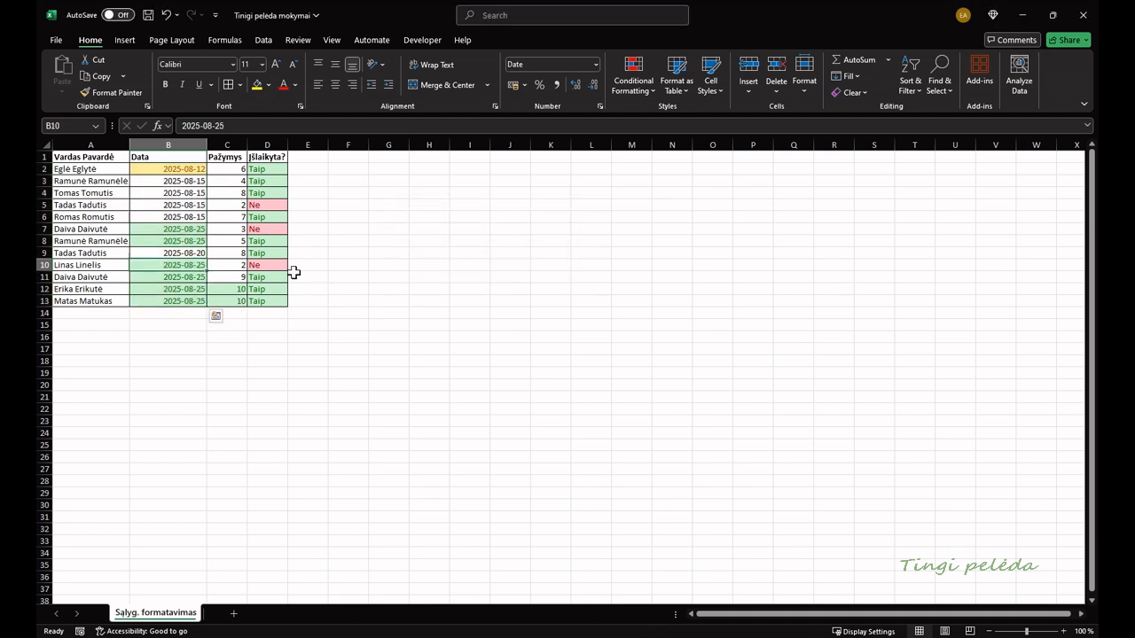
{"action": "key", "text": "BackSpace"}
{"action": "type", "text": "0"}
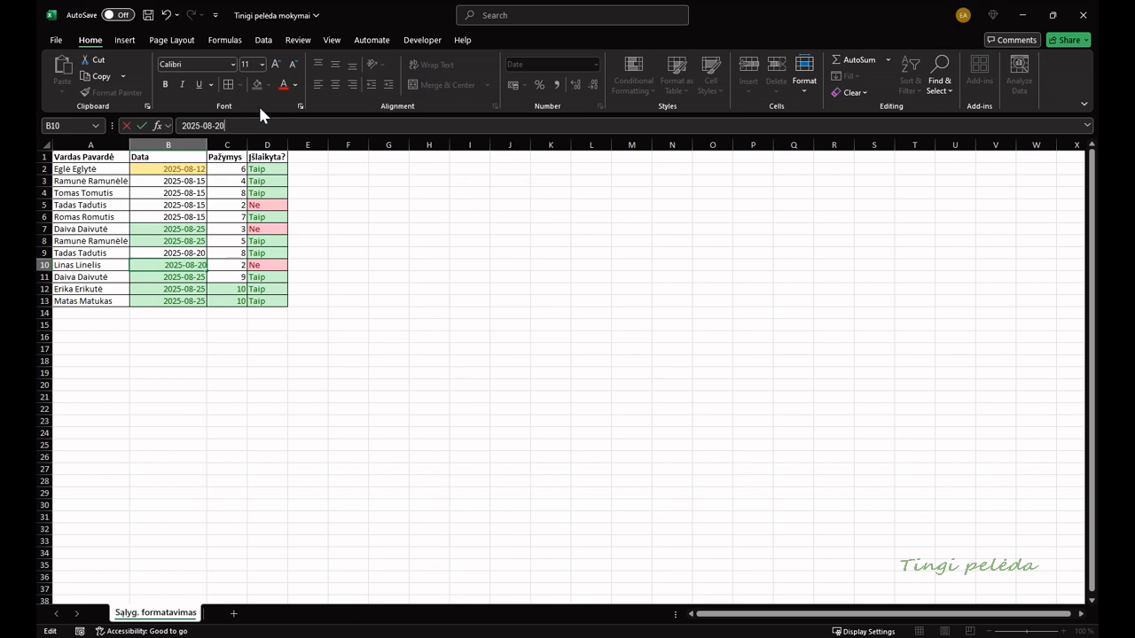
{"action": "key", "text": "Return"}
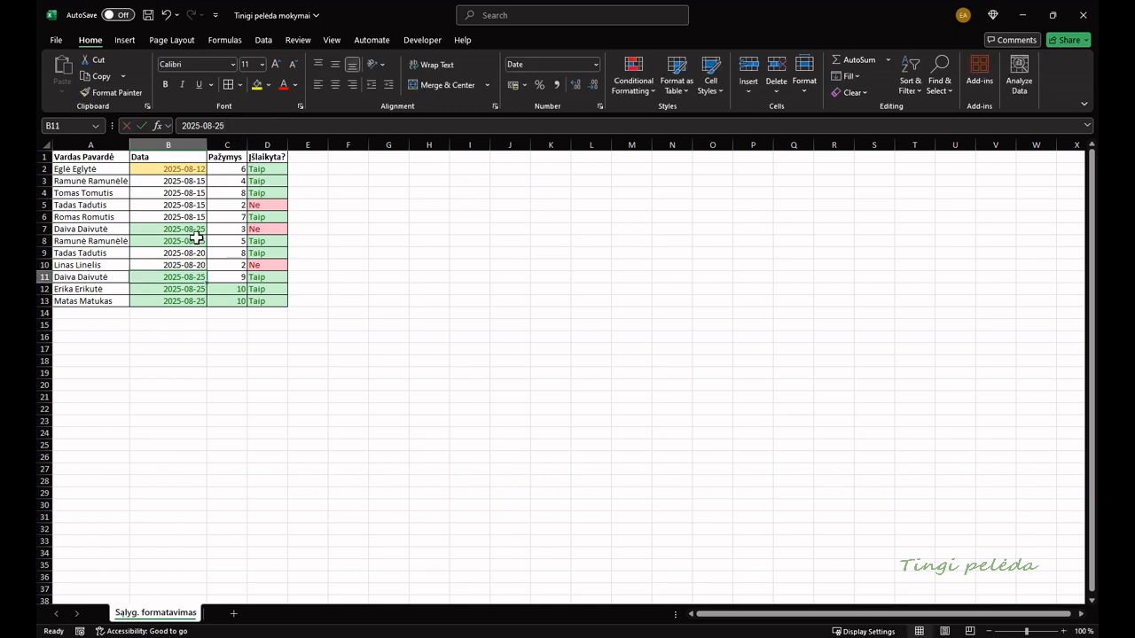
{"action": "left_click", "coordinate": [639, 78]}
{"action": "mouse_move", "coordinate": [706, 120]}
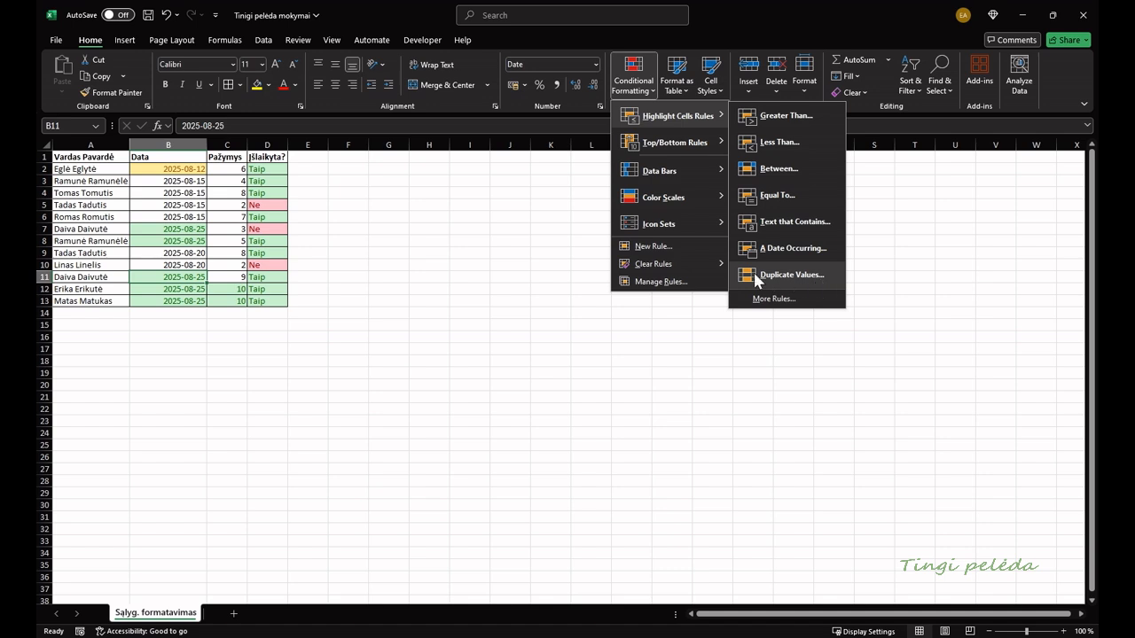
{"action": "left_click", "coordinate": [224, 220]}
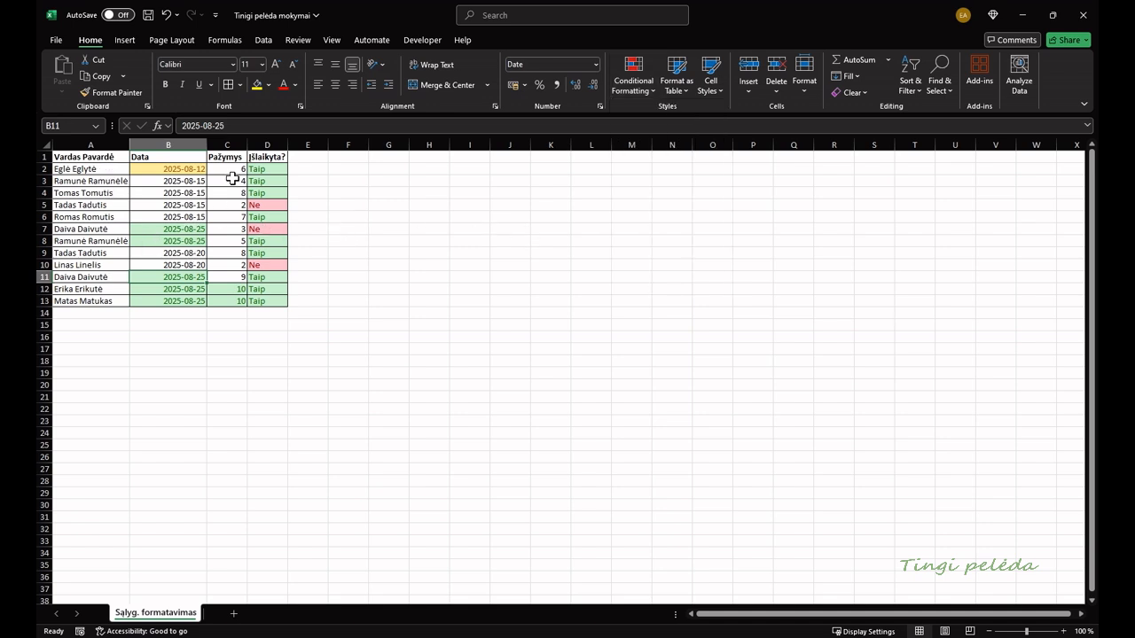
Highlight unique names in A2:A13 with Yellow Fill with Dark Yellow Text using a Duplicate Values rule set to Unique.
{"action": "left_click", "coordinate": [94, 255]}
{"action": "left_click_drag", "start_coordinate": [94, 172], "coordinate": [100, 299]}
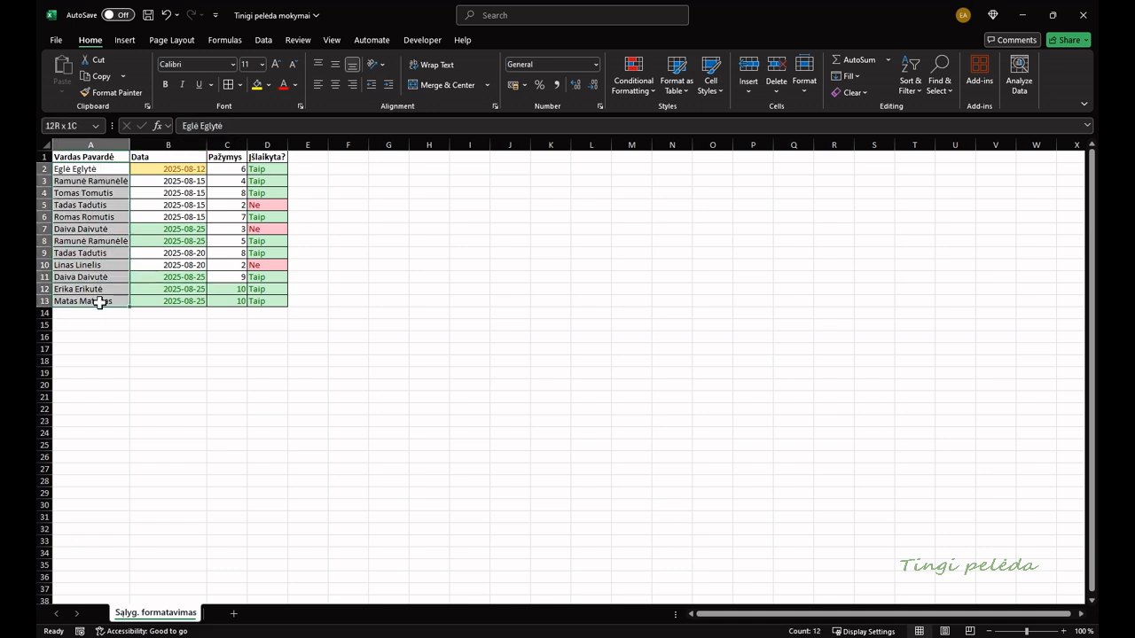
{"action": "left_click", "coordinate": [644, 83]}
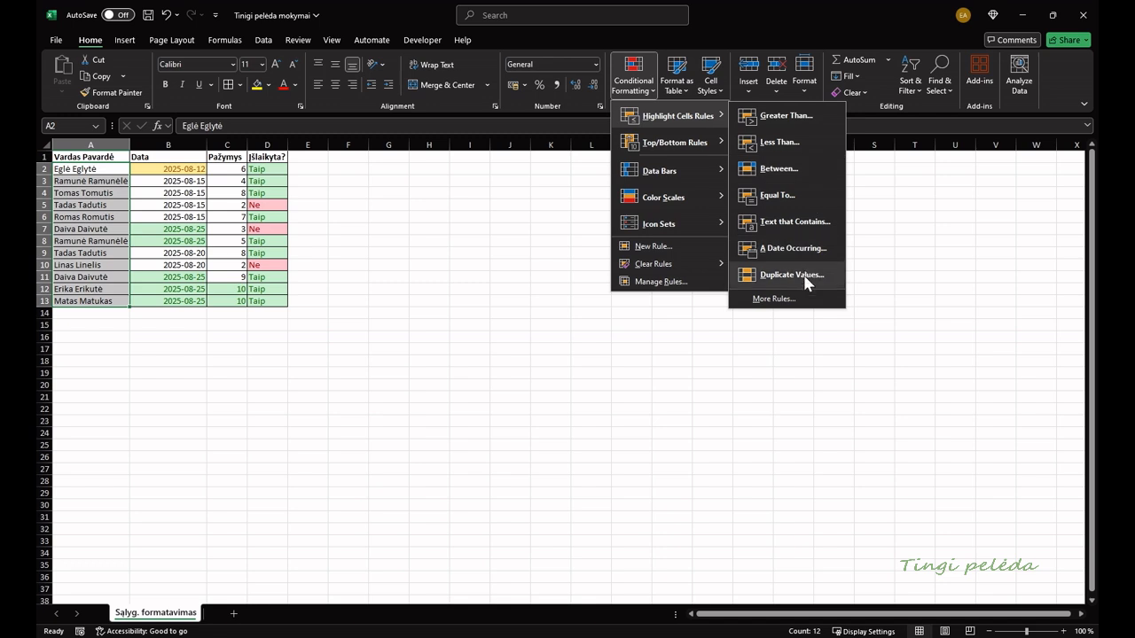
{"action": "left_click", "coordinate": [780, 276]}
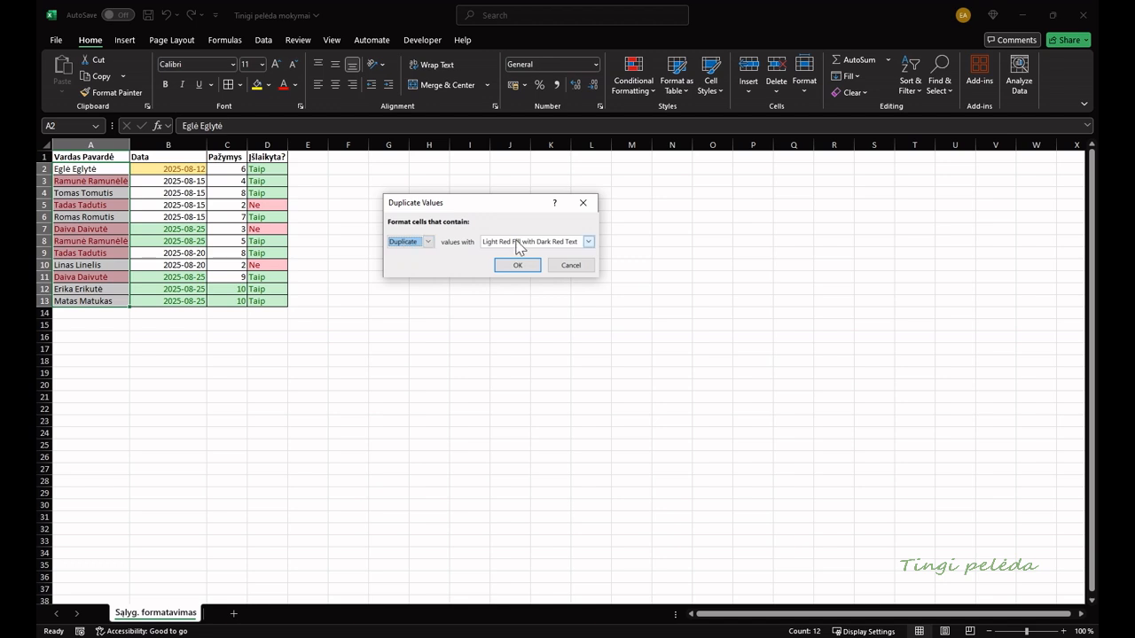
{"action": "left_click", "coordinate": [554, 246]}
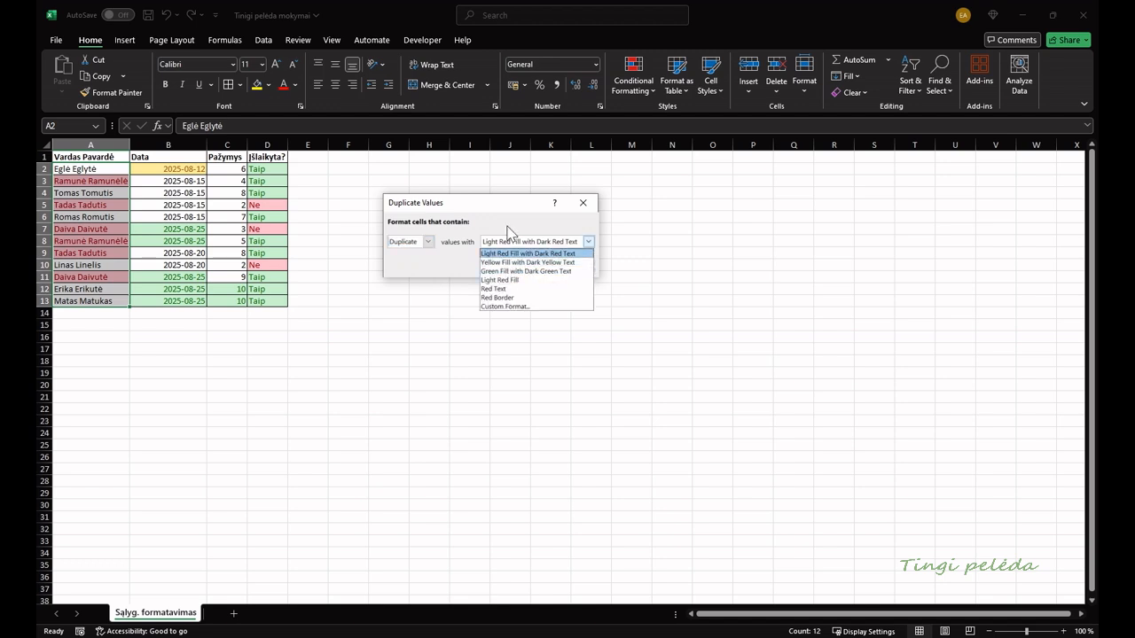
{"action": "left_click", "coordinate": [505, 229]}
{"action": "left_click", "coordinate": [427, 243]}
{"action": "left_click", "coordinate": [419, 268]}
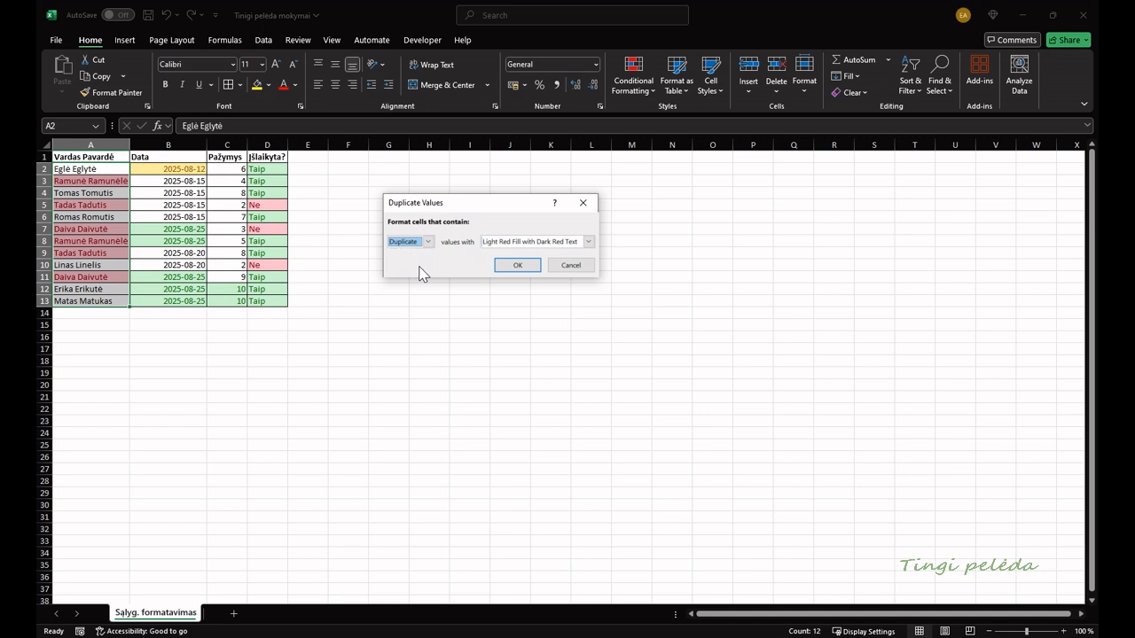
{"action": "left_click", "coordinate": [428, 245]}
{"action": "left_click", "coordinate": [409, 263]}
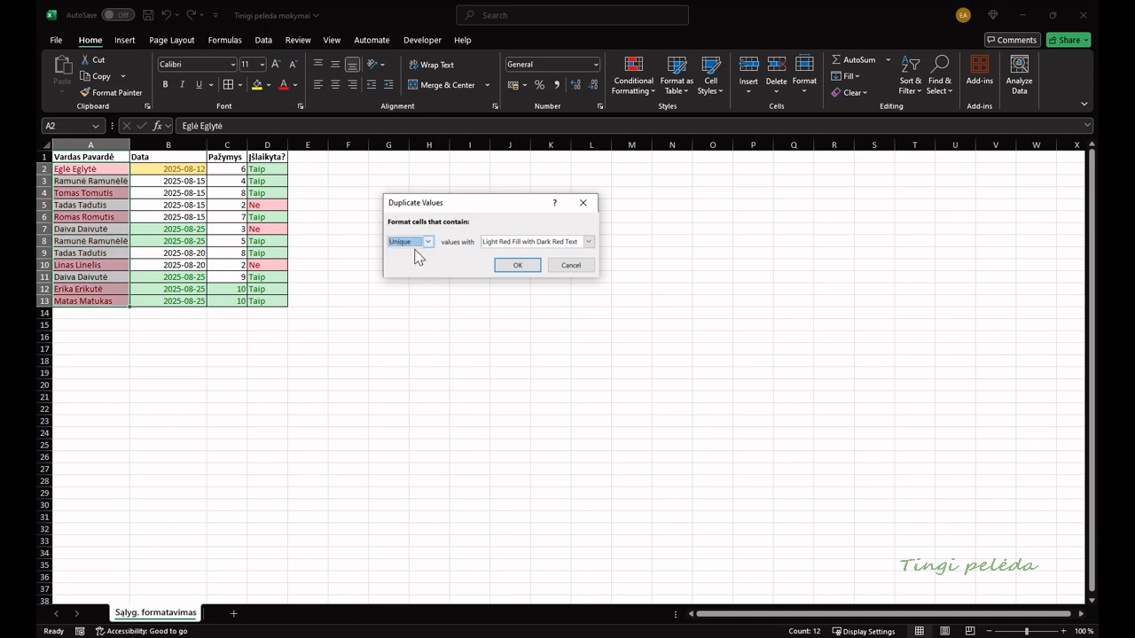
{"action": "left_click", "coordinate": [554, 242]}
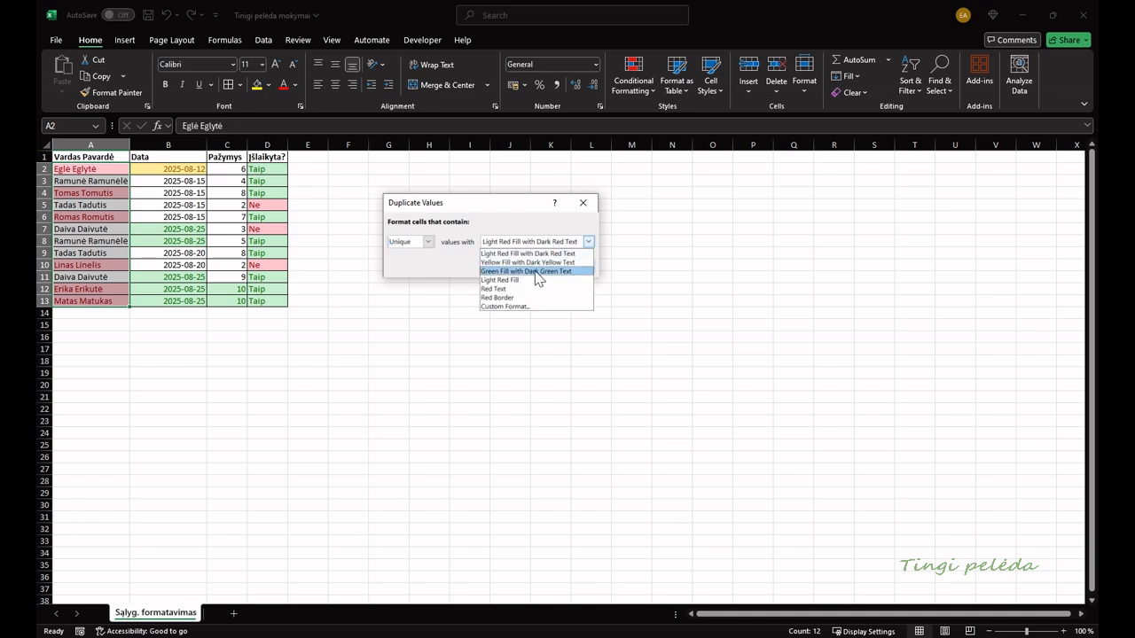
{"action": "left_click", "coordinate": [538, 263]}
{"action": "left_click", "coordinate": [518, 270]}
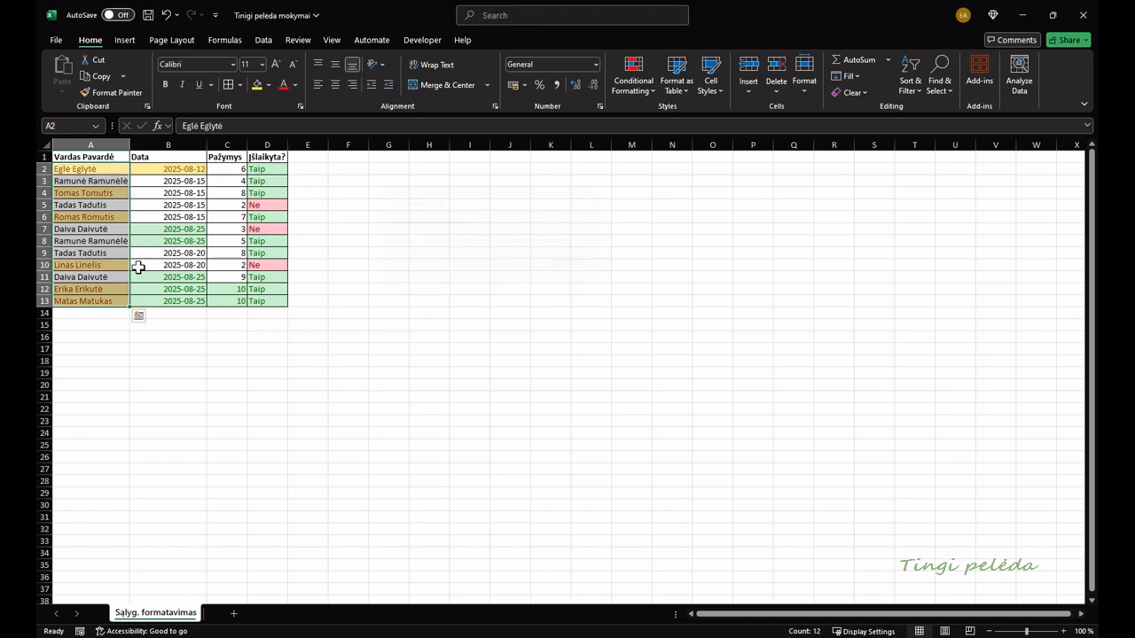
{"action": "left_click", "coordinate": [105, 229]}
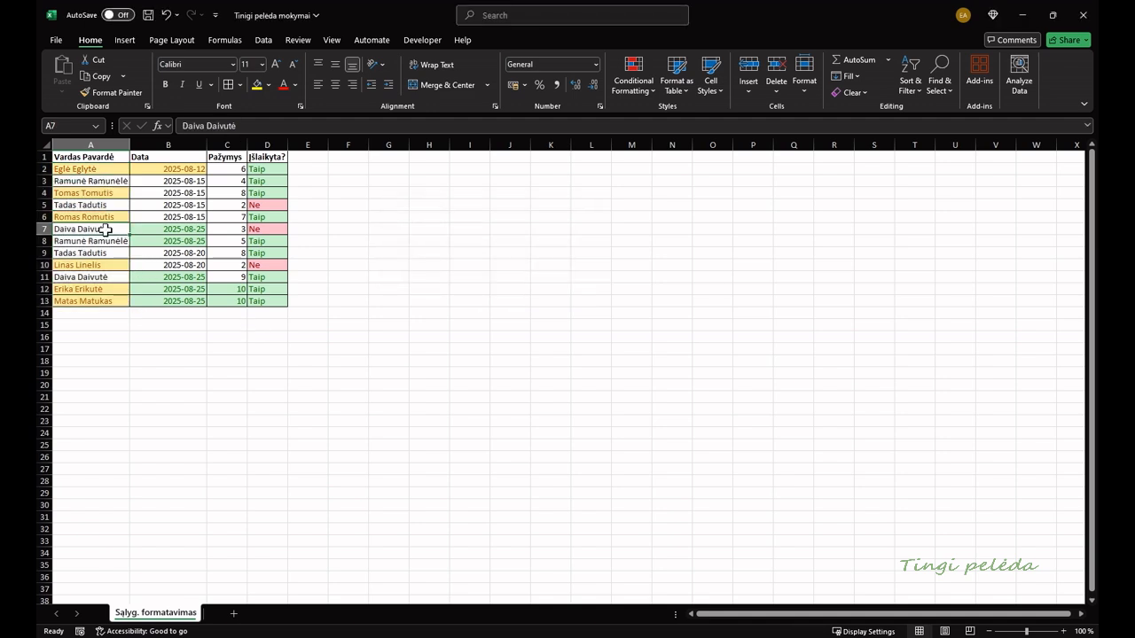
{"action": "left_click", "coordinate": [105, 276]}
{"action": "left_click", "coordinate": [105, 301]}
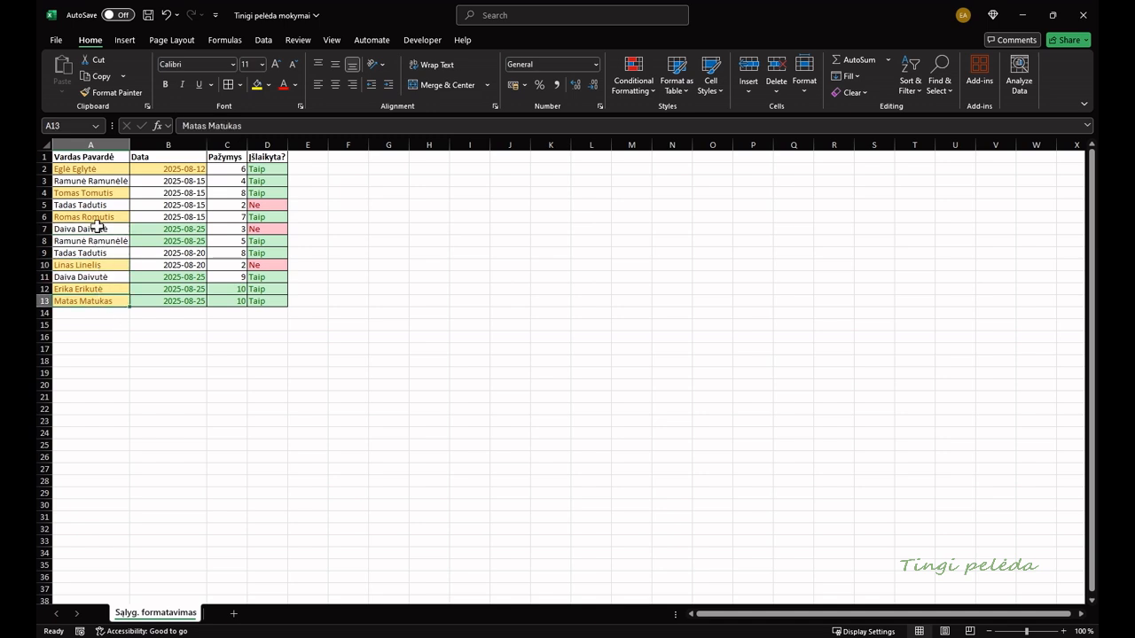
Highlight duplicate dates in B2:B13 with Light Red Fill with Dark Red Text using a Duplicate Values rule.
{"action": "left_click_drag", "start_coordinate": [185, 170], "coordinate": [184, 298]}
{"action": "left_click", "coordinate": [633, 79]}
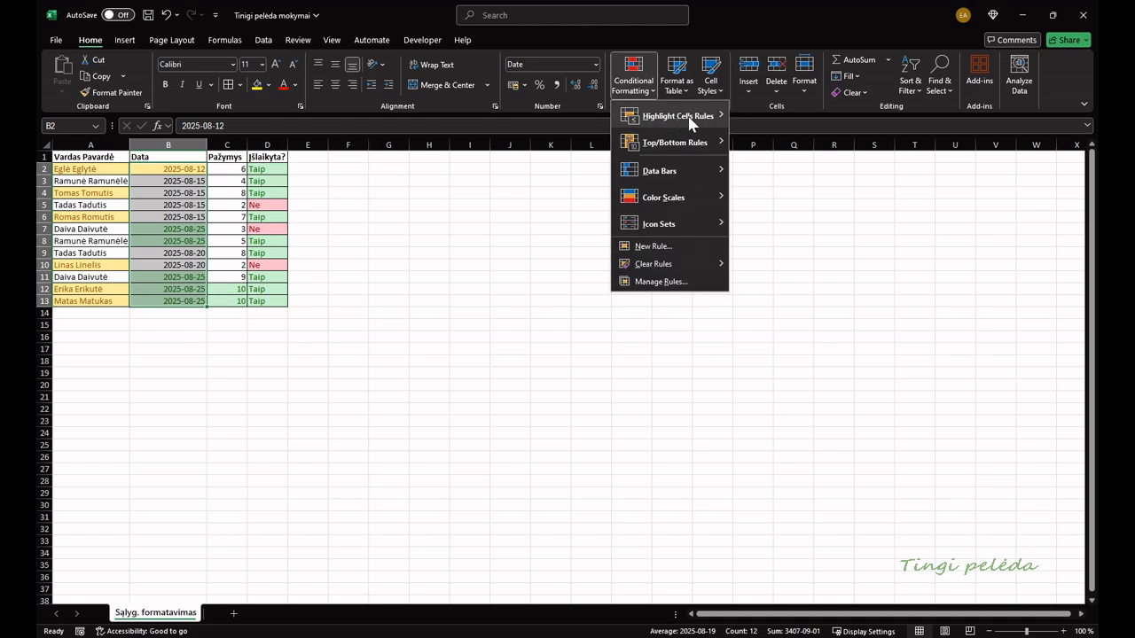
{"action": "mouse_move", "coordinate": [689, 122]}
{"action": "left_click", "coordinate": [798, 275]}
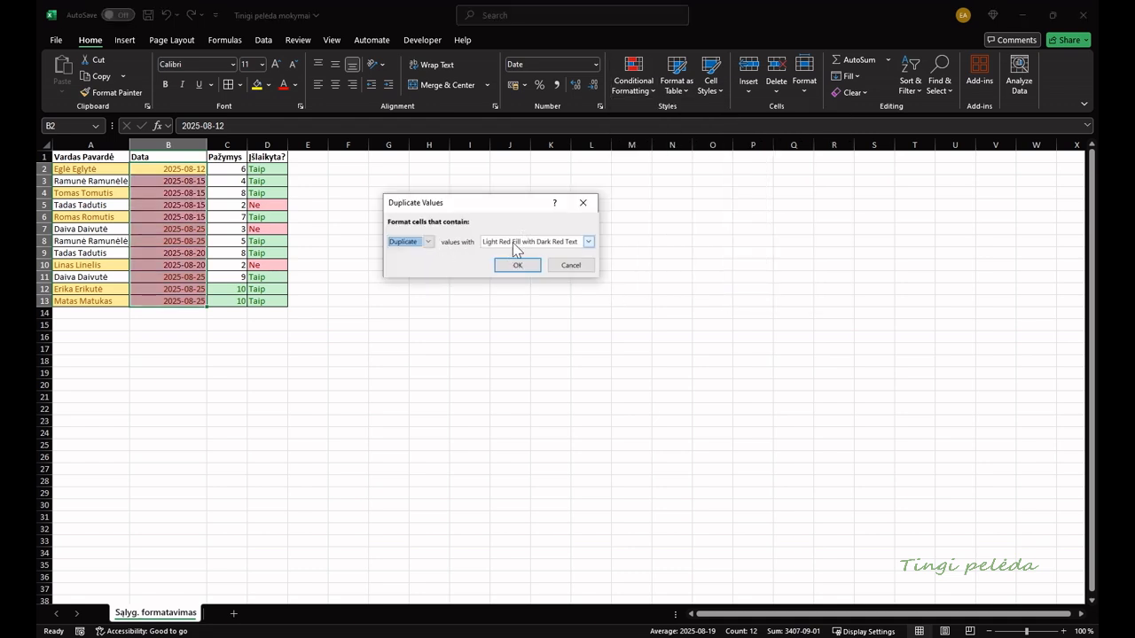
{"action": "left_click", "coordinate": [508, 265]}
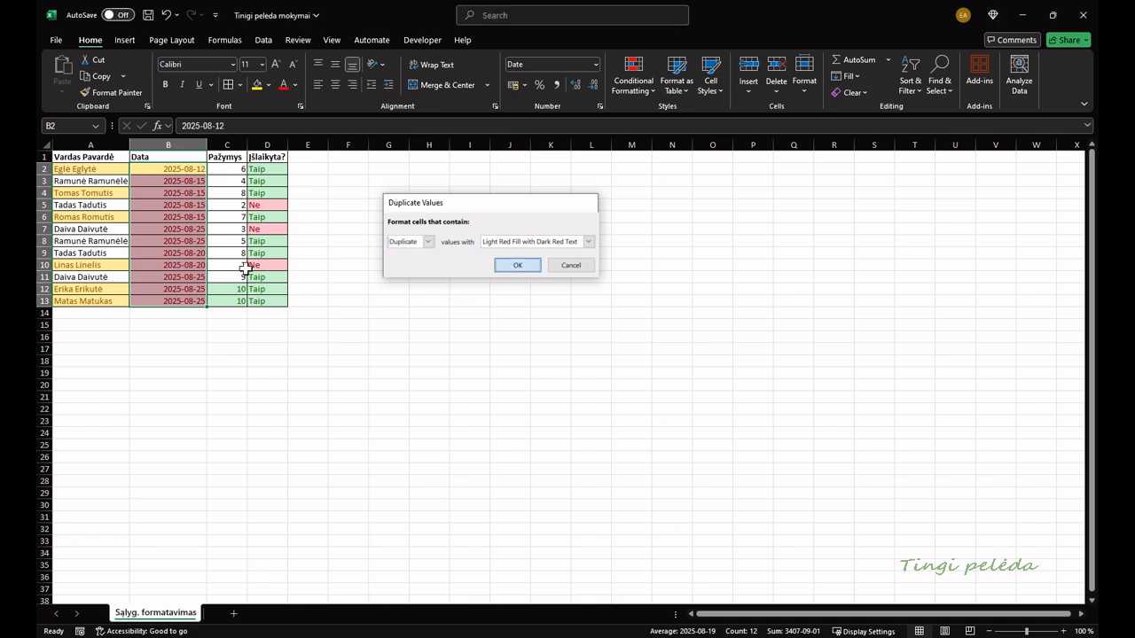
Change the date in cell B10 to 2025-08-19.
{"action": "left_click", "coordinate": [197, 266]}
{"action": "left_click", "coordinate": [287, 127]}
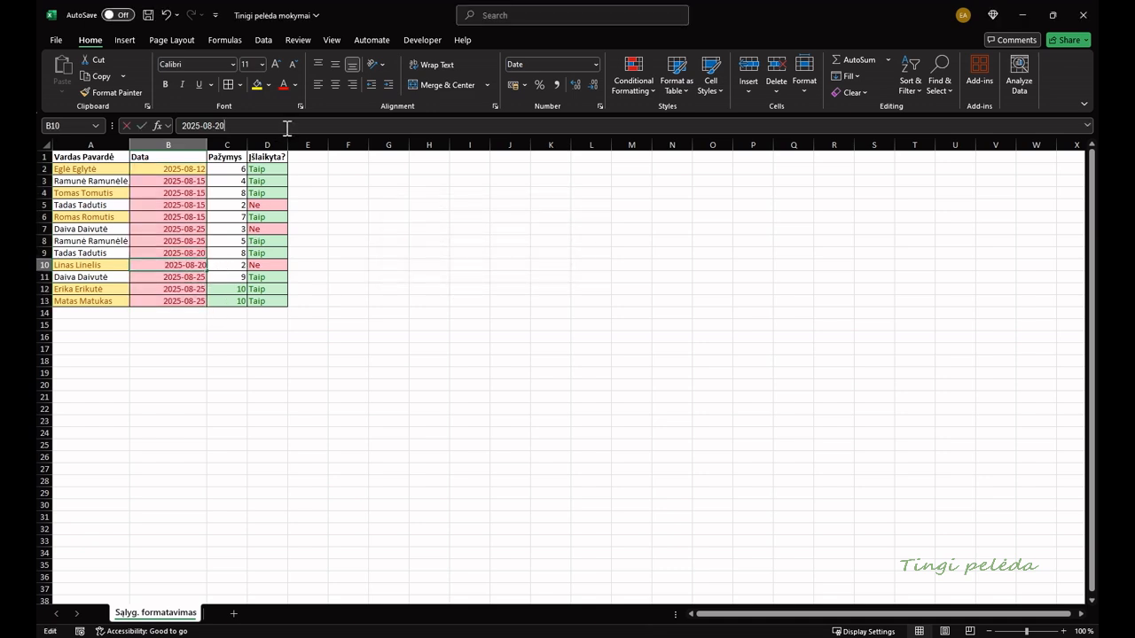
{"action": "key", "text": "BackSpace"}
{"action": "key", "text": "BackSpace"}
{"action": "type", "text": "19"}
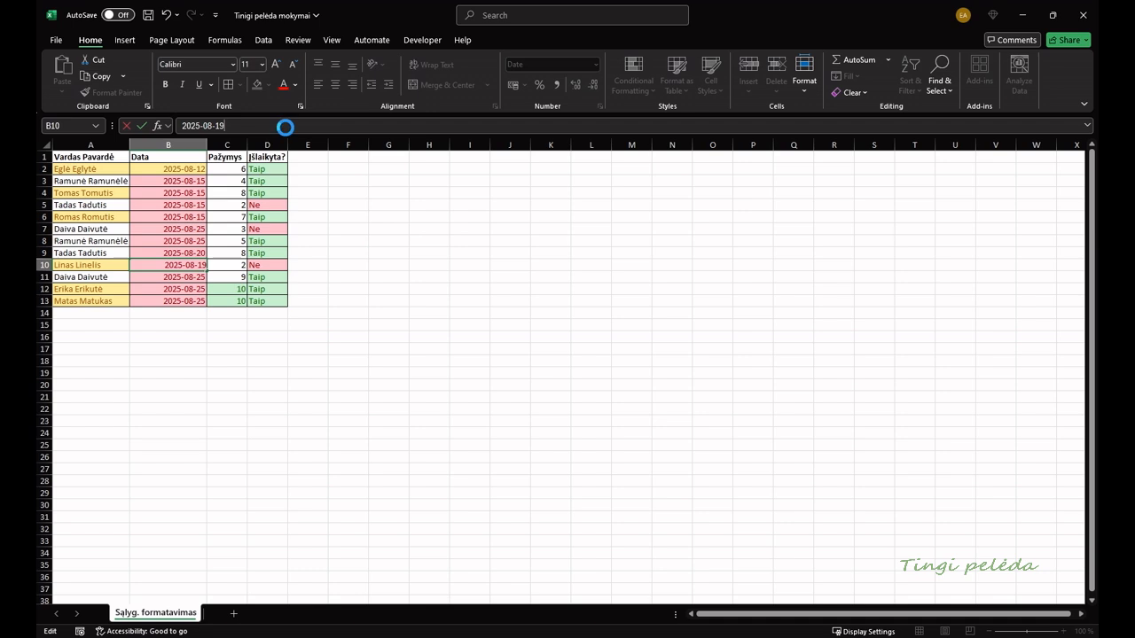
{"action": "key", "text": "Return"}
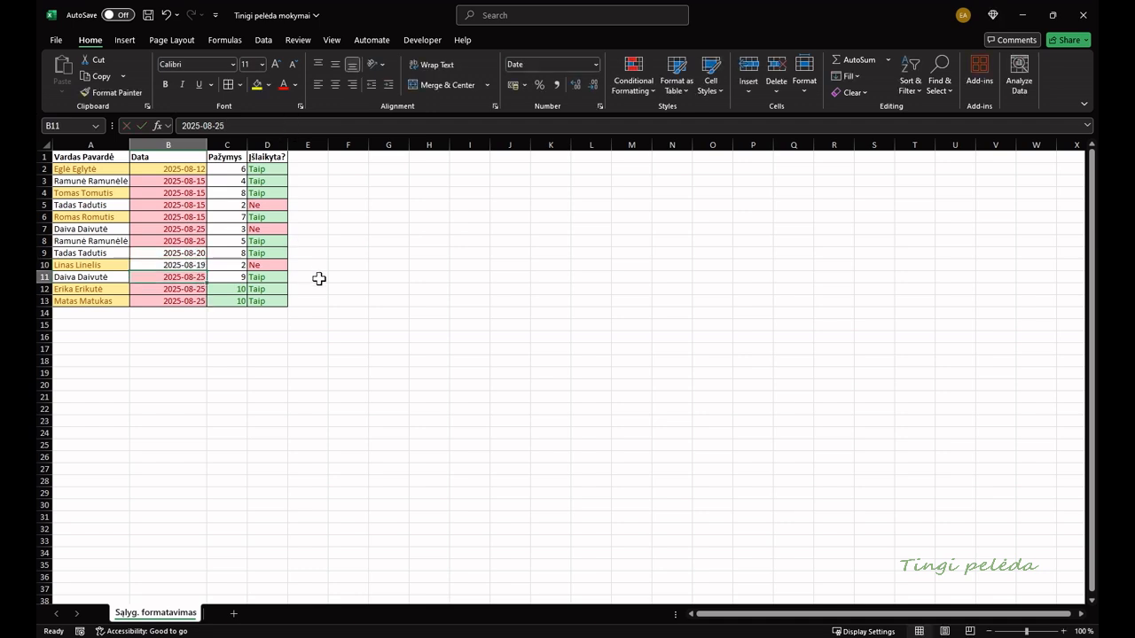